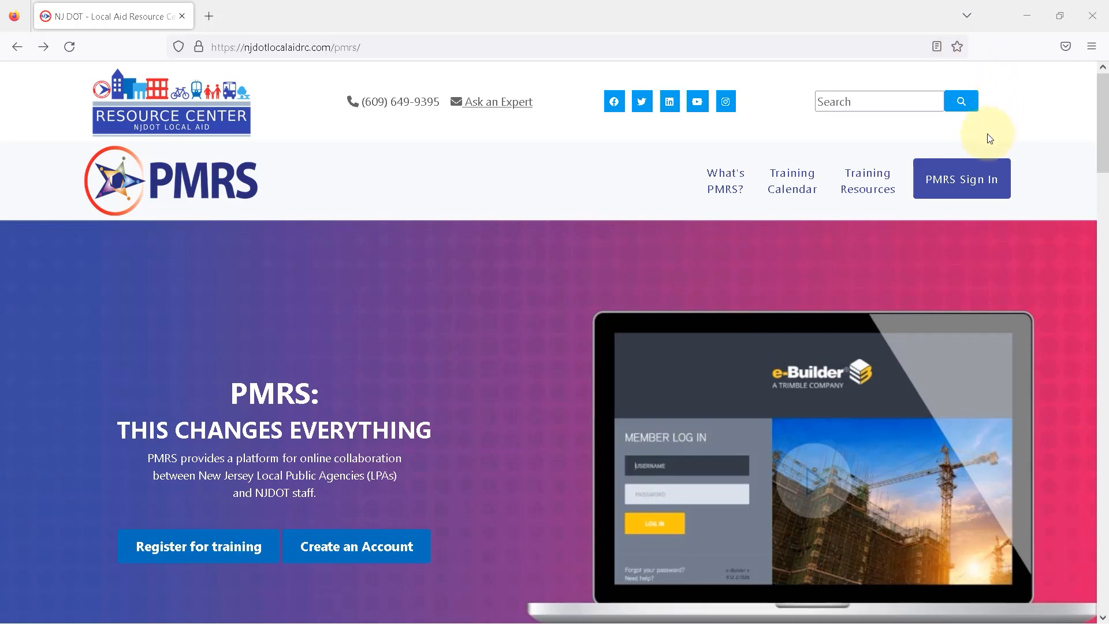
# Open the PMRS sign-in page and log in to e-Builder, filling the account password from the saved login.
pyautogui.click(956, 184)
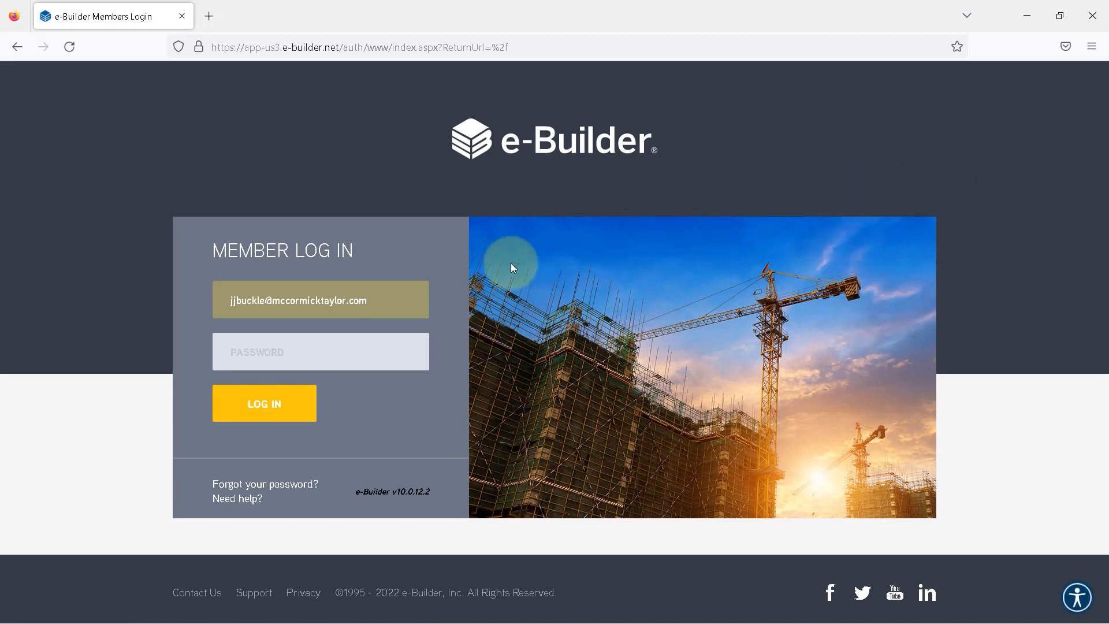
pyautogui.click(324, 355)
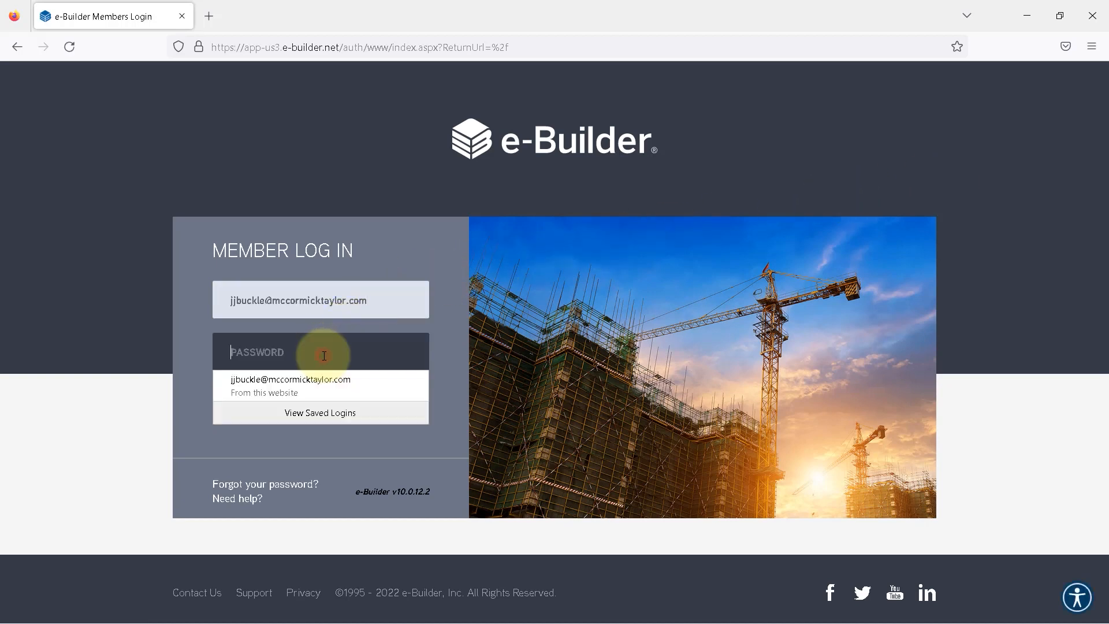
pyautogui.click(321, 385)
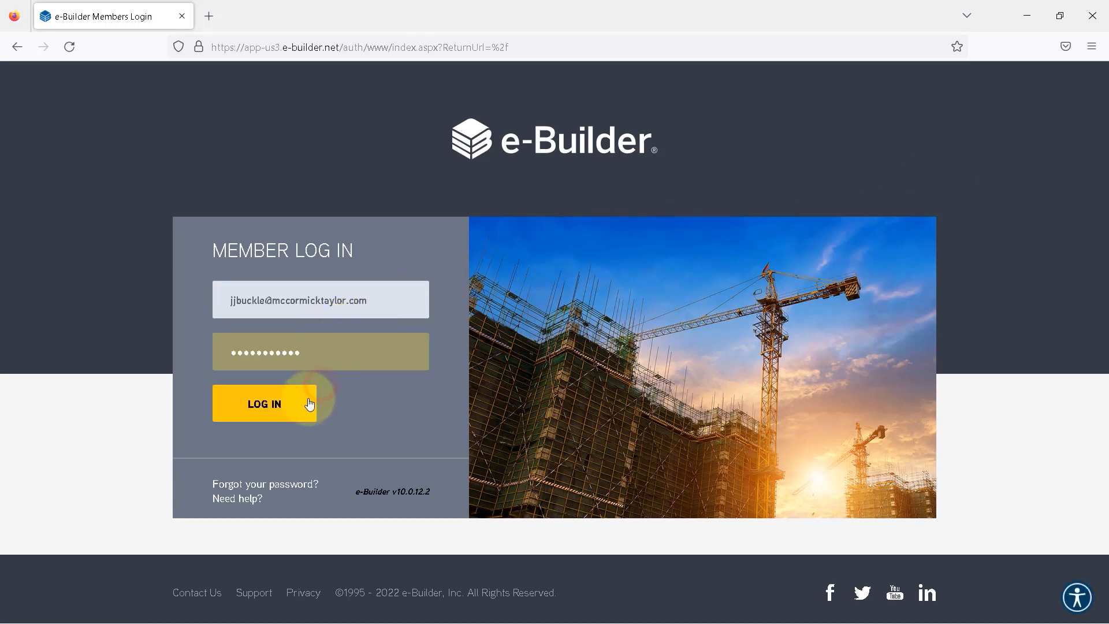
pyautogui.click(274, 409)
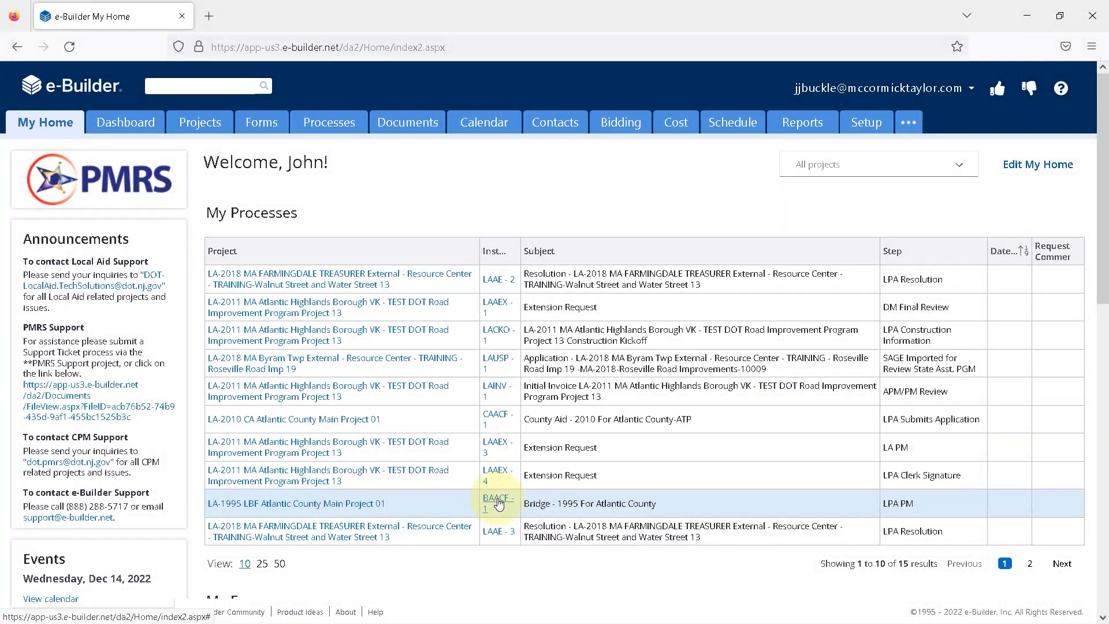
# Open the BAACF - 1 process for the LBF Atlantic County Main Project and review its workflow diagram from the LPA PM step onward.
pyautogui.click(499, 503)
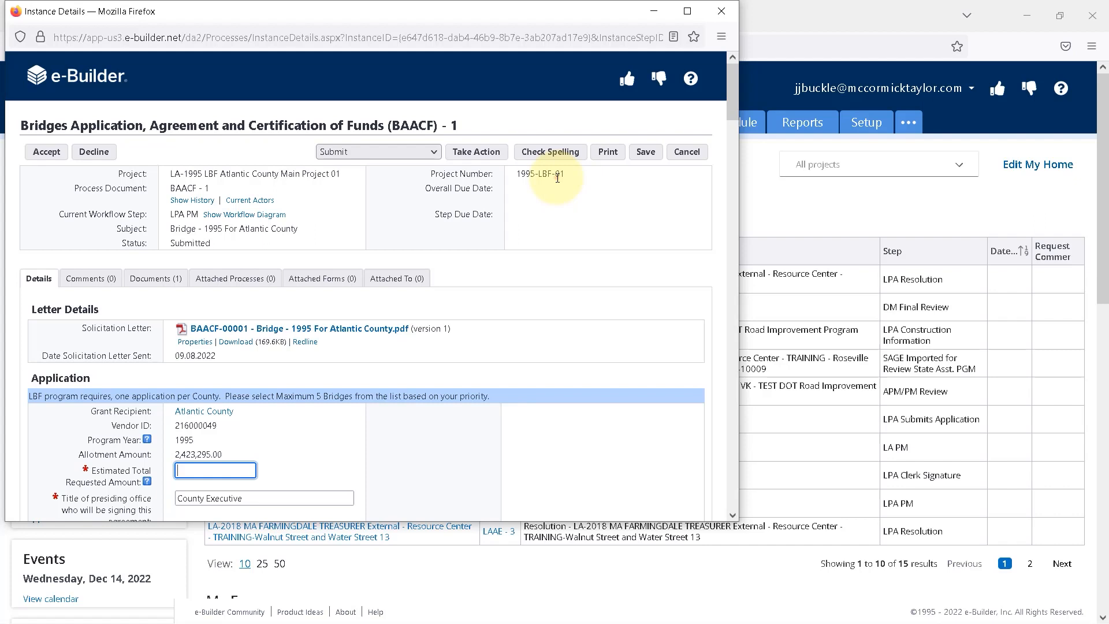
pyautogui.click(254, 216)
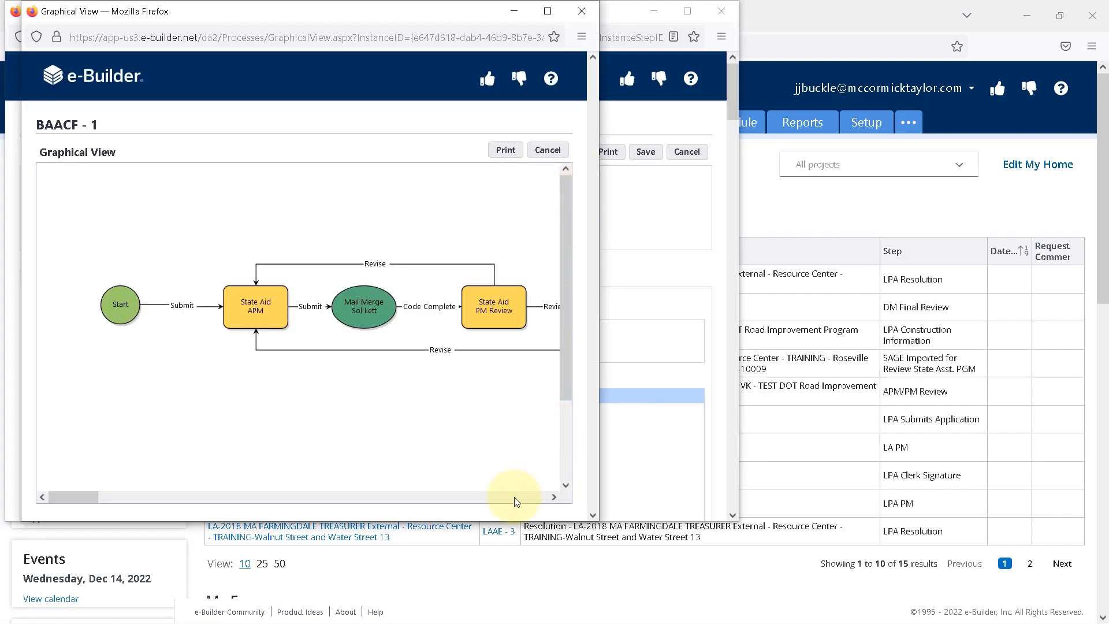
pyautogui.click(514, 497)
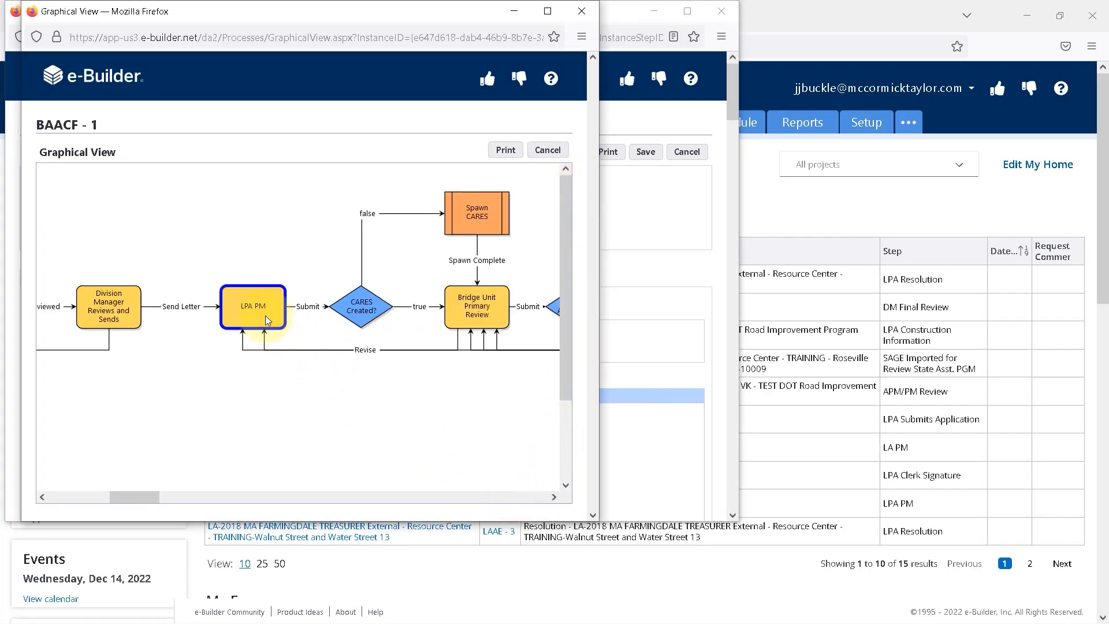
pyautogui.click(287, 498)
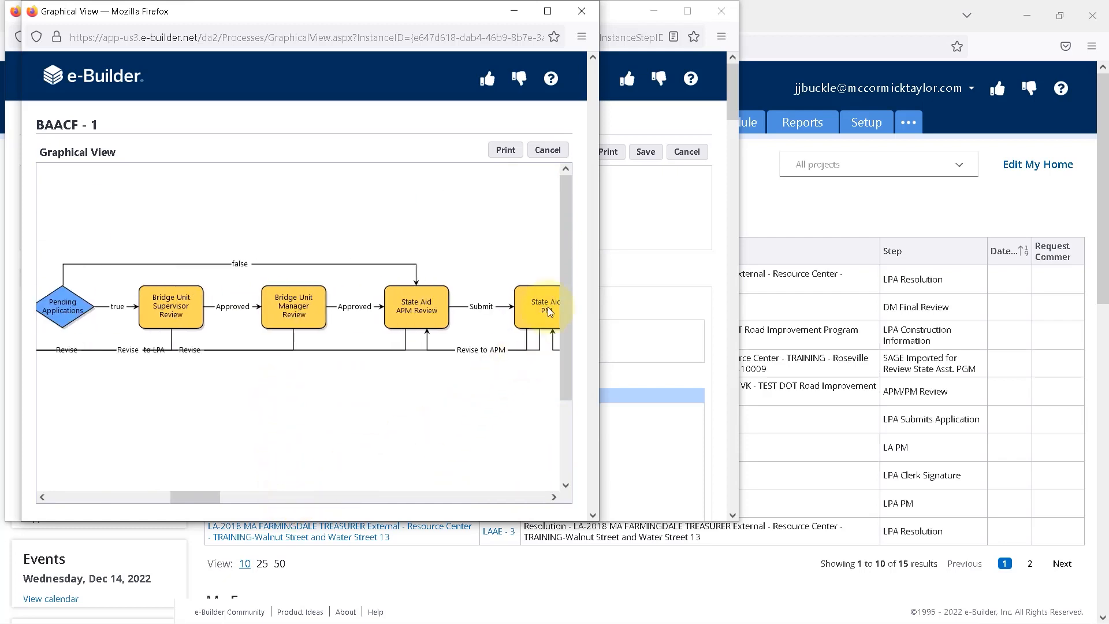
pyautogui.click(581, 11)
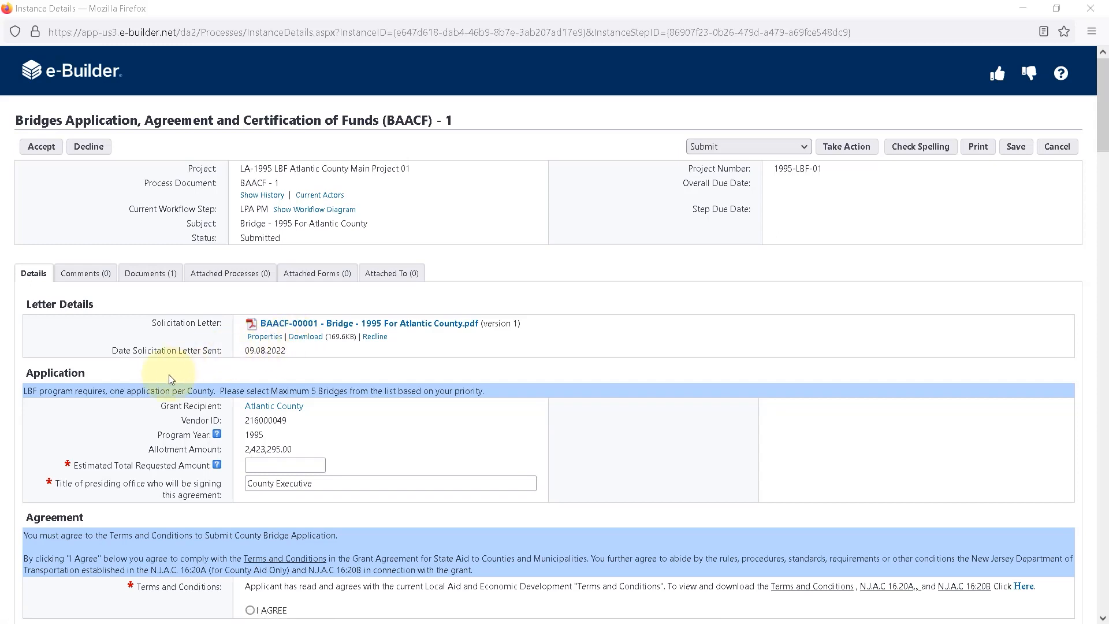
# Agree to the Terms and Conditions in the bridge application's Agreement section.
pyautogui.scroll(-3, 162, 378)
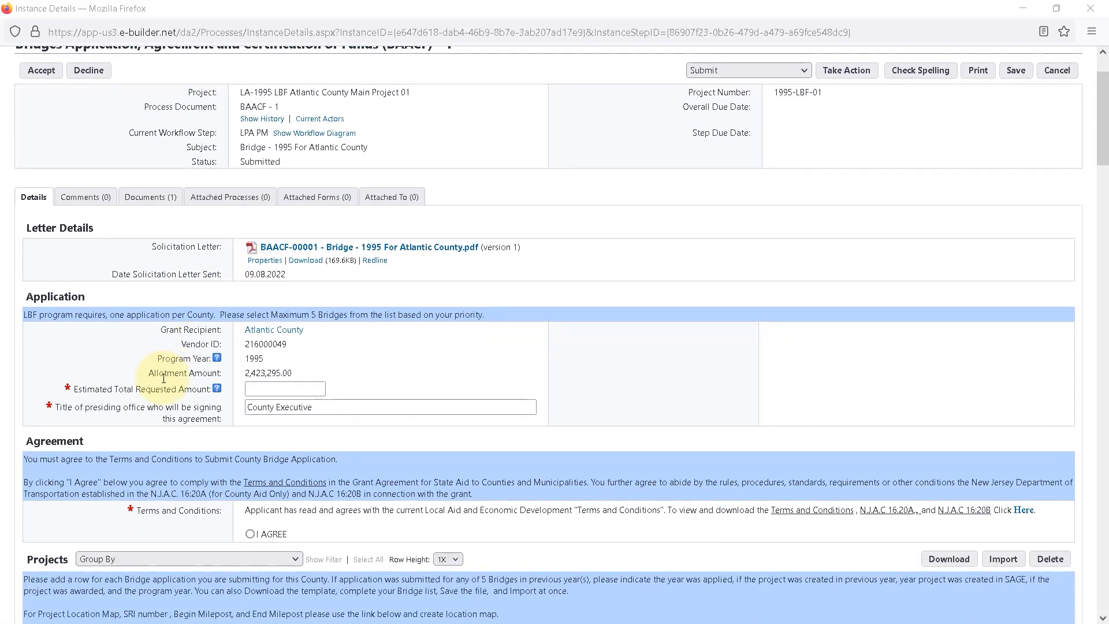
pyautogui.scroll(-2, 163, 379)
pyautogui.scroll(-2, 163, 375)
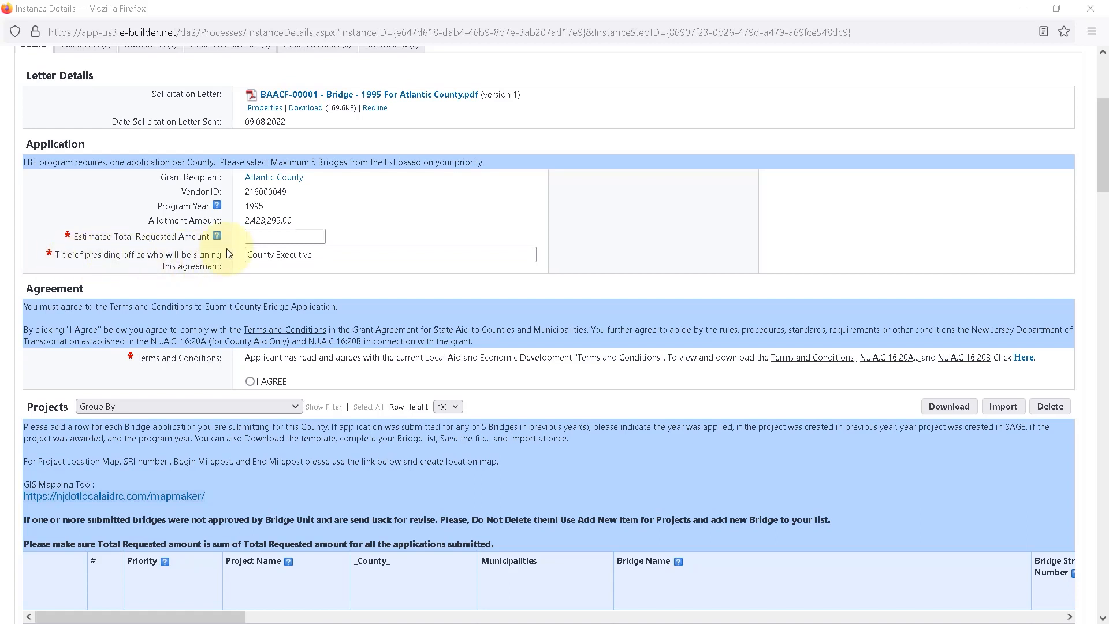
pyautogui.scroll(-5, 228, 254)
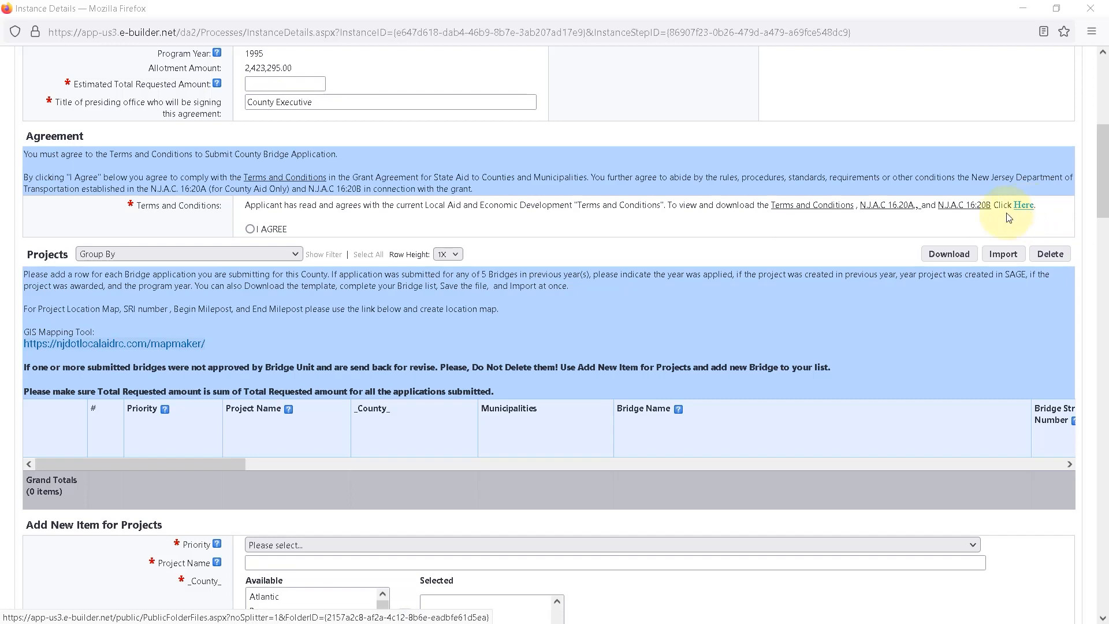
pyautogui.click(250, 229)
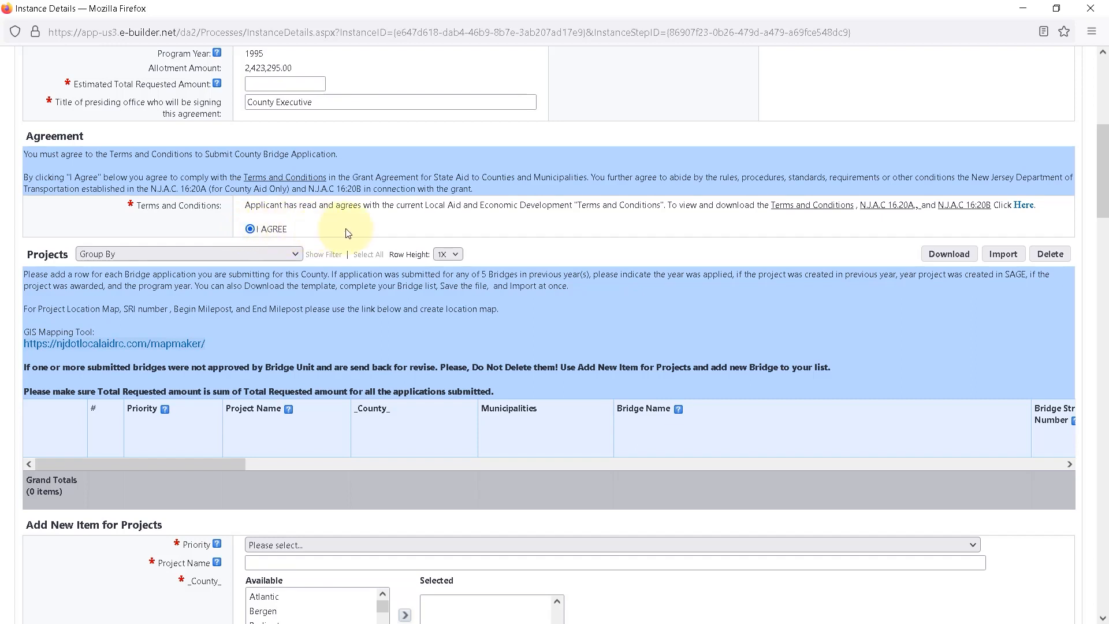
# Set the new project item's priority to 1 and its project name to "Venice Lagoon Bridge Repair Ohio Ave".
pyautogui.scroll(-5, 373, 230)
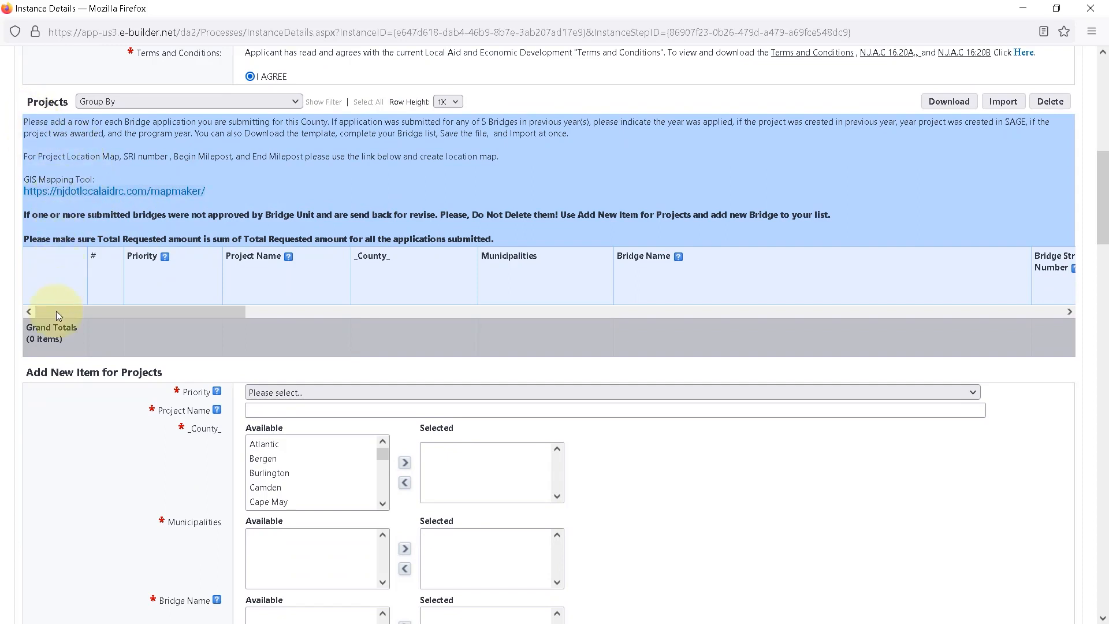
pyautogui.scroll(-2, 44, 377)
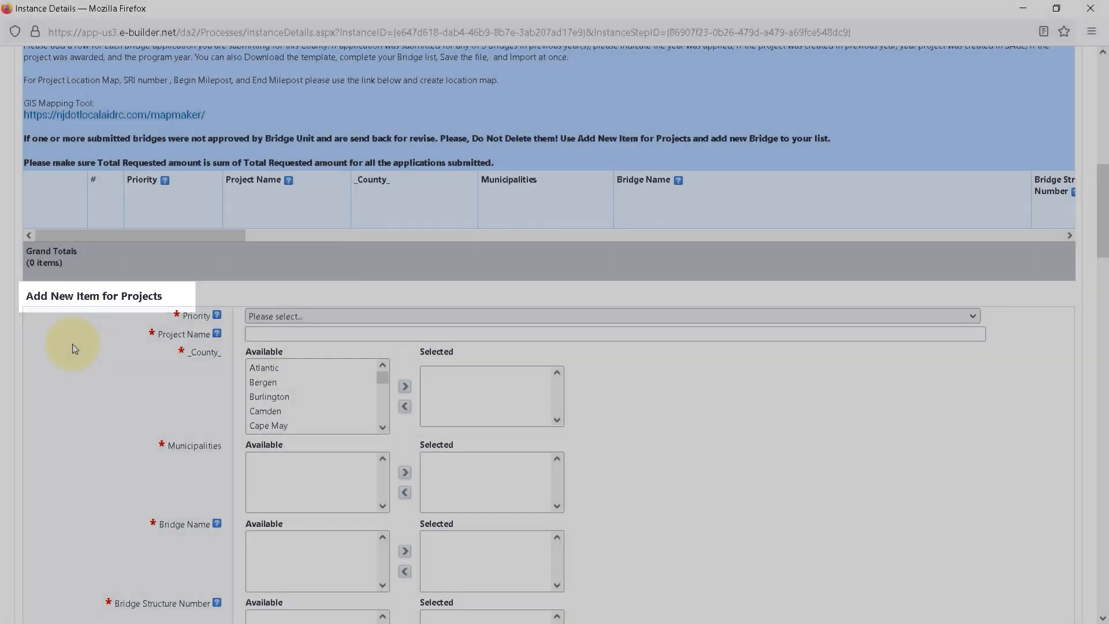
pyautogui.scroll(2, 65, 348)
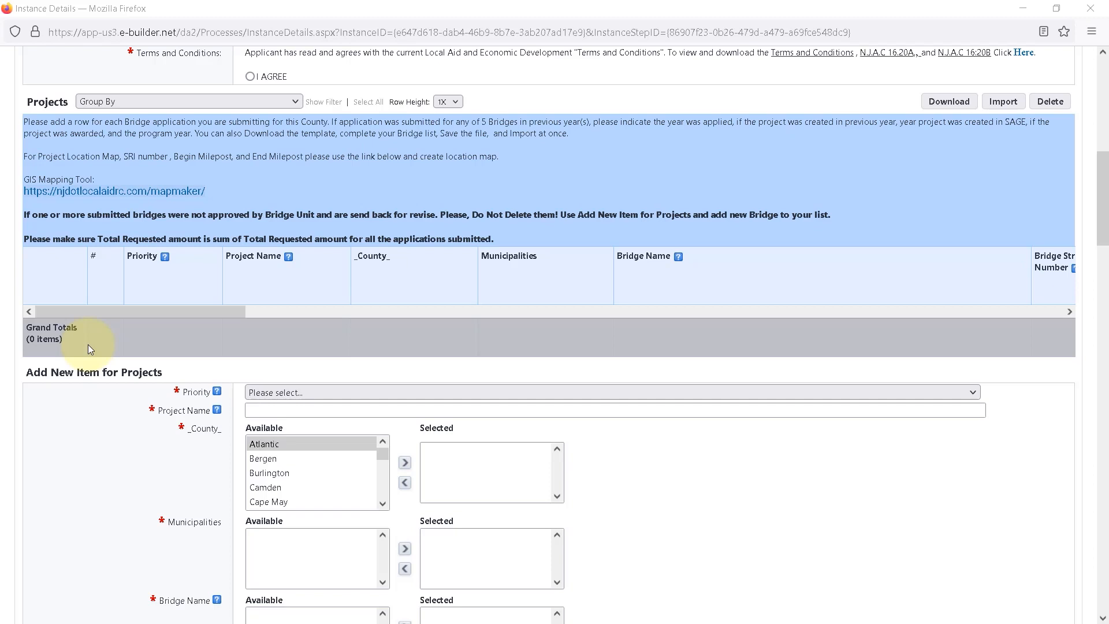
pyautogui.moveTo(218, 395)
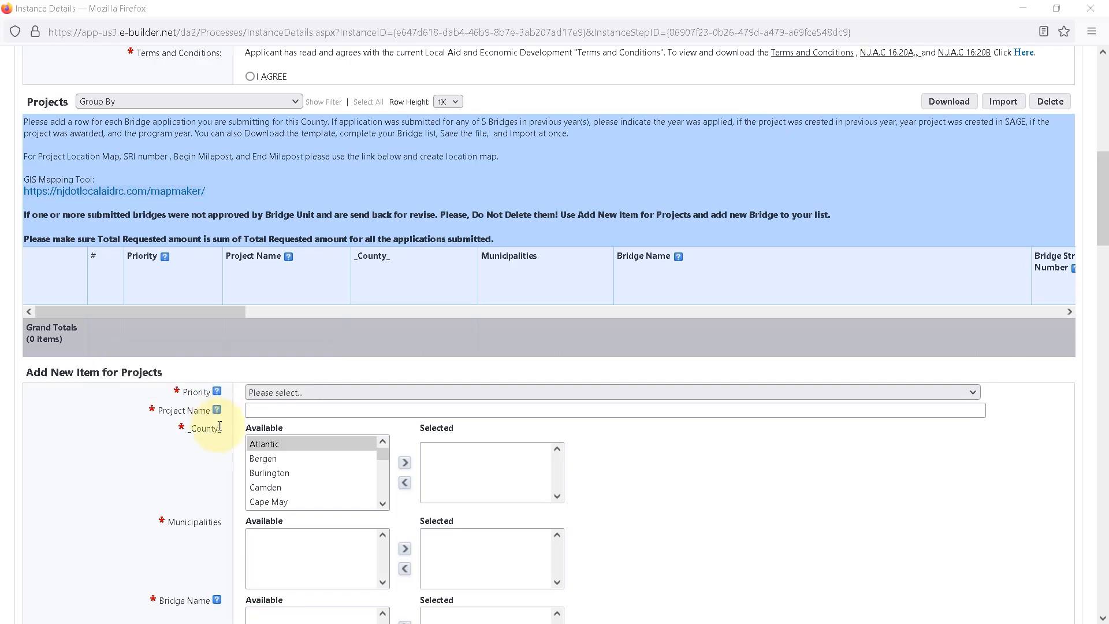
pyautogui.click(321, 393)
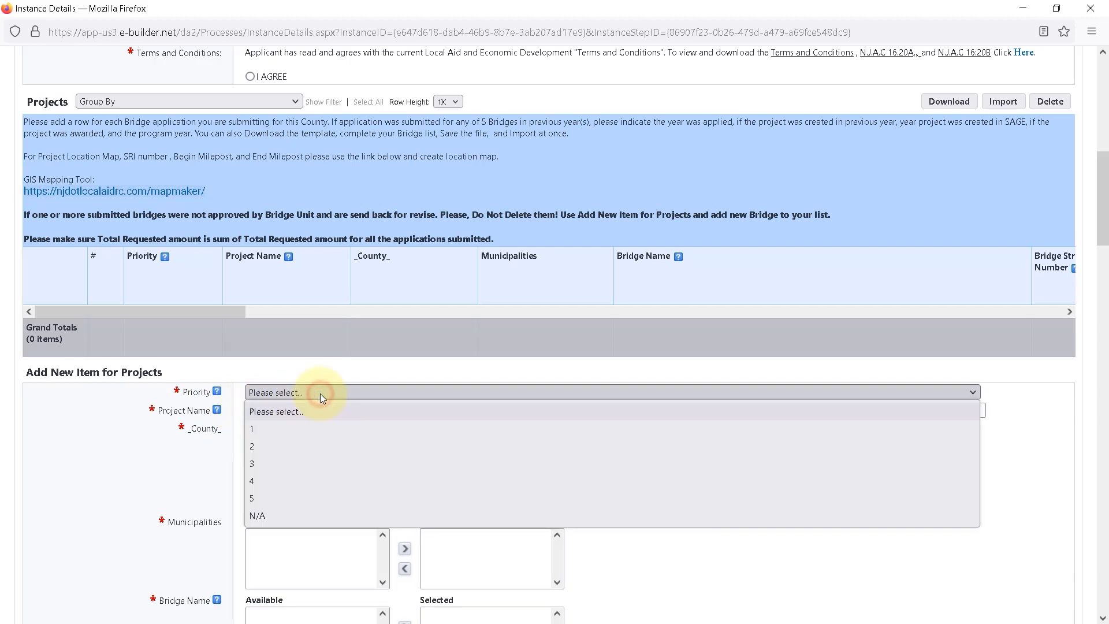
pyautogui.click(258, 428)
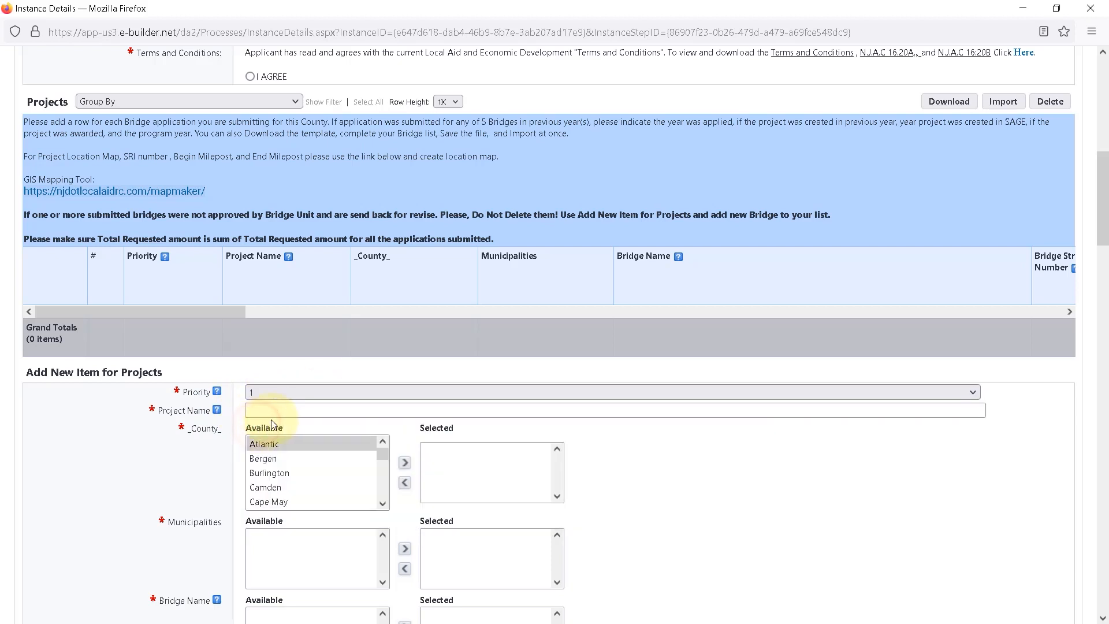
pyautogui.click(289, 408)
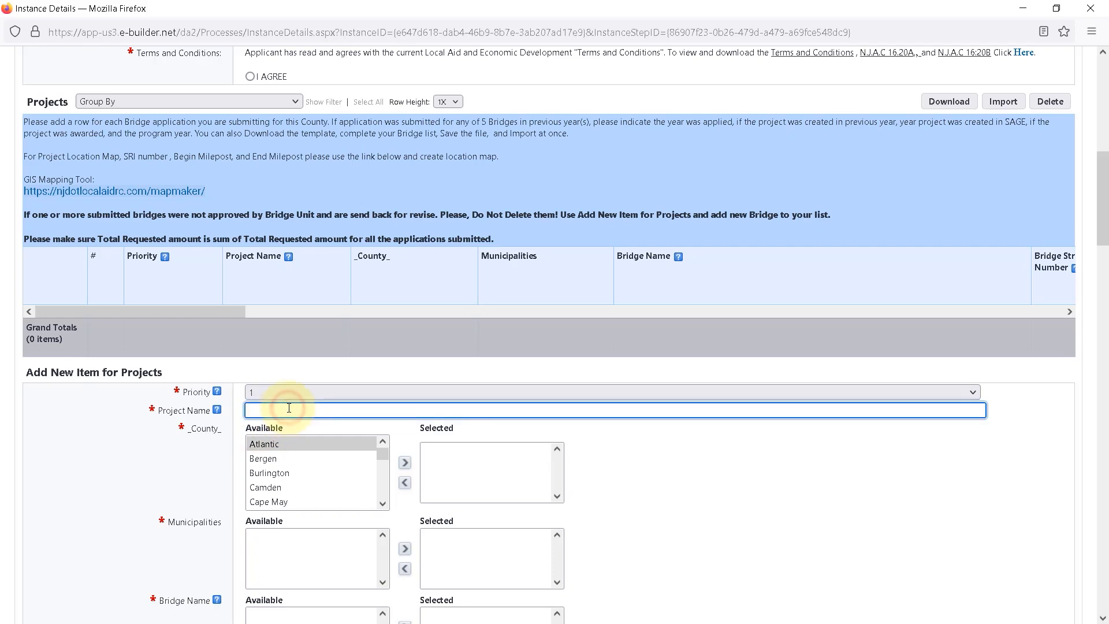
pyautogui.write('Venice Lagoon Bridge Repair')
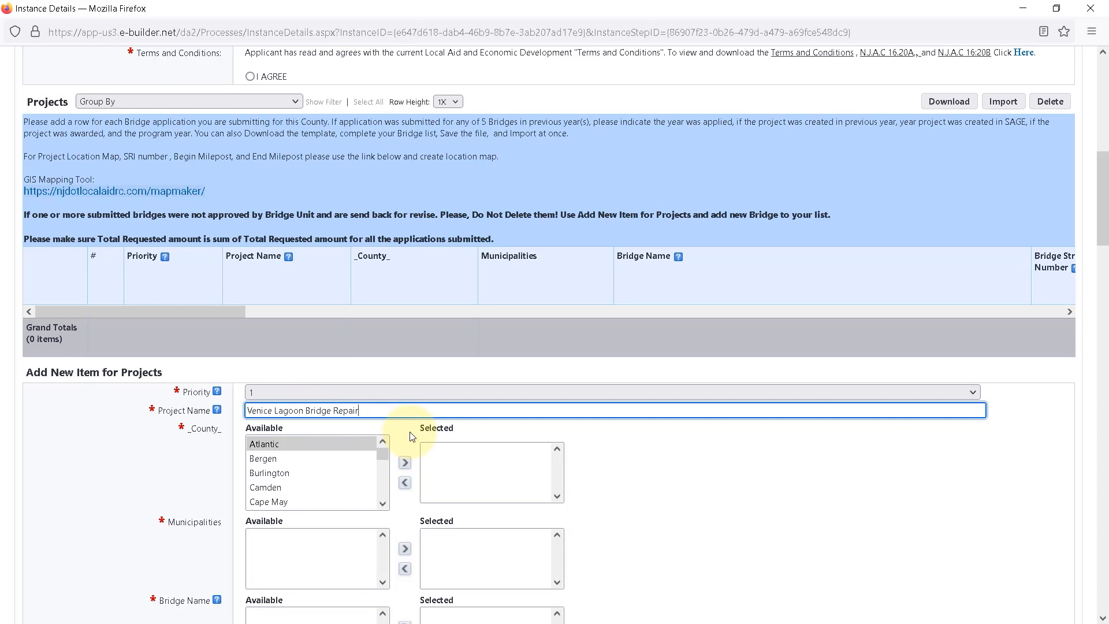
pyautogui.write('Ohio Ave')
# Add Atlantic as the new item's county and Atlantic City as its municipality.
pyautogui.click(323, 445)
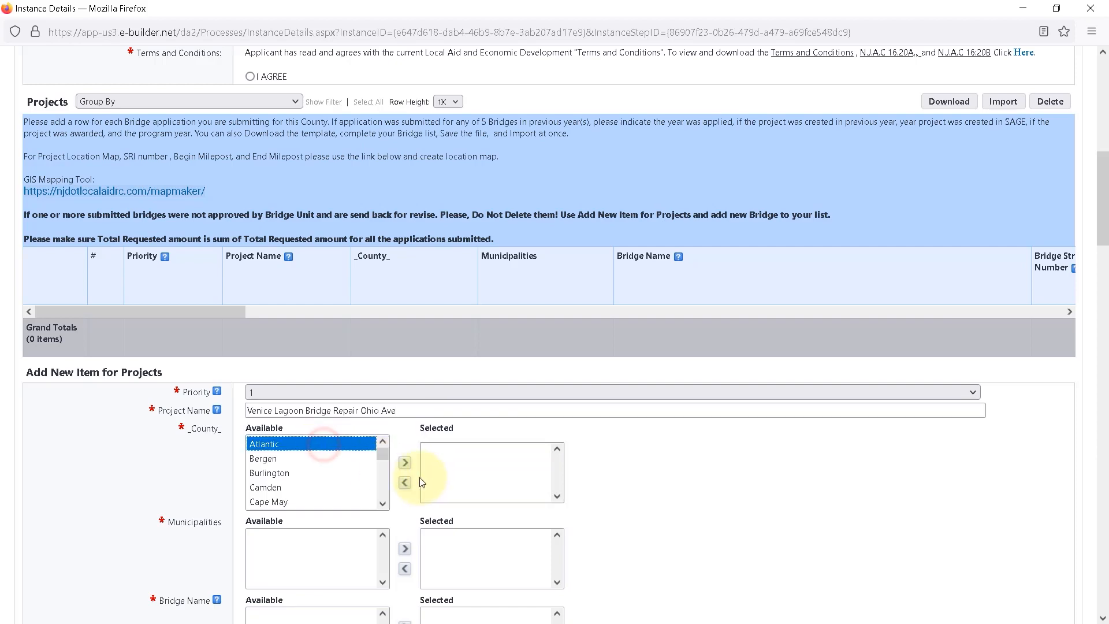
pyautogui.click(405, 462)
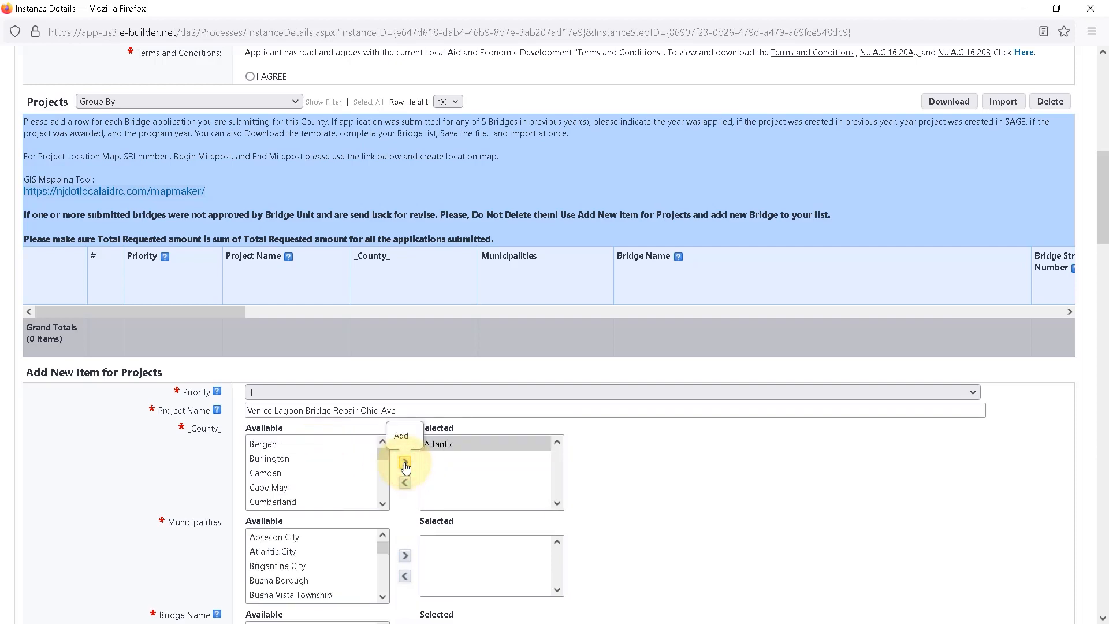
pyautogui.scroll(-4, 651, 456)
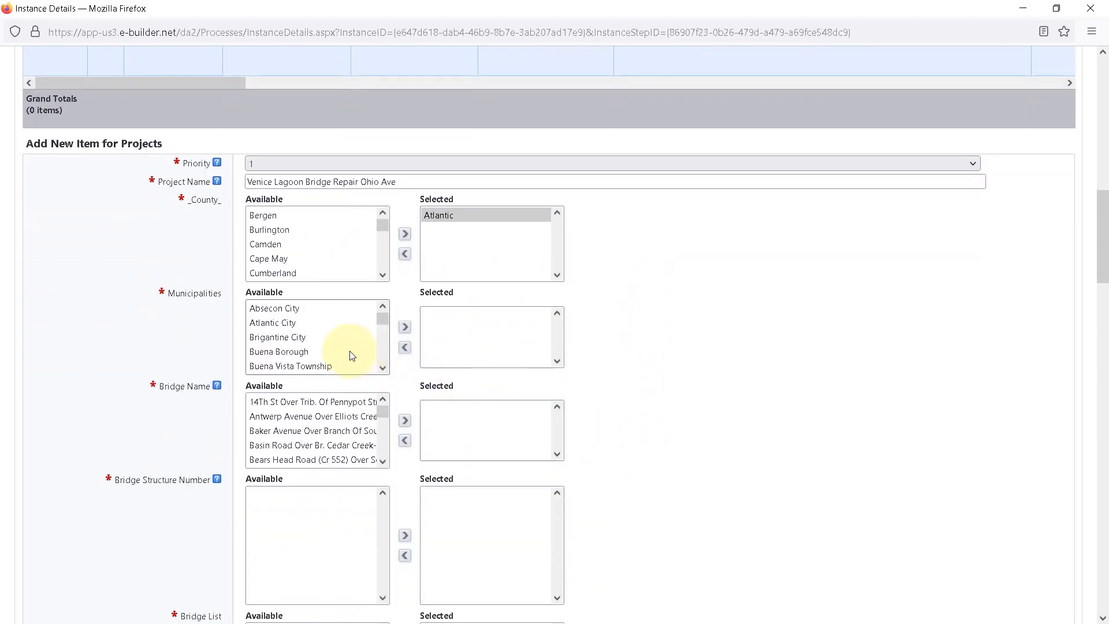
pyautogui.click(273, 322)
pyautogui.click(405, 327)
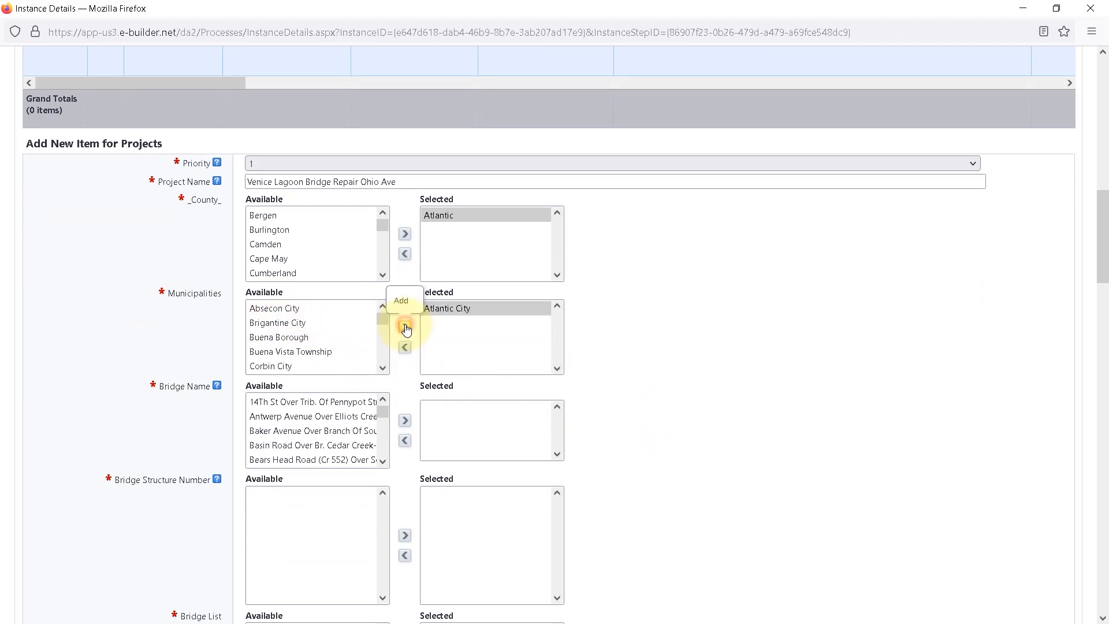
# Add the bridge name "Ohio Avenue Over Venice Lagoon" and bridge structure number 01ATL01 to the new item.
pyautogui.scroll(-3, 636, 410)
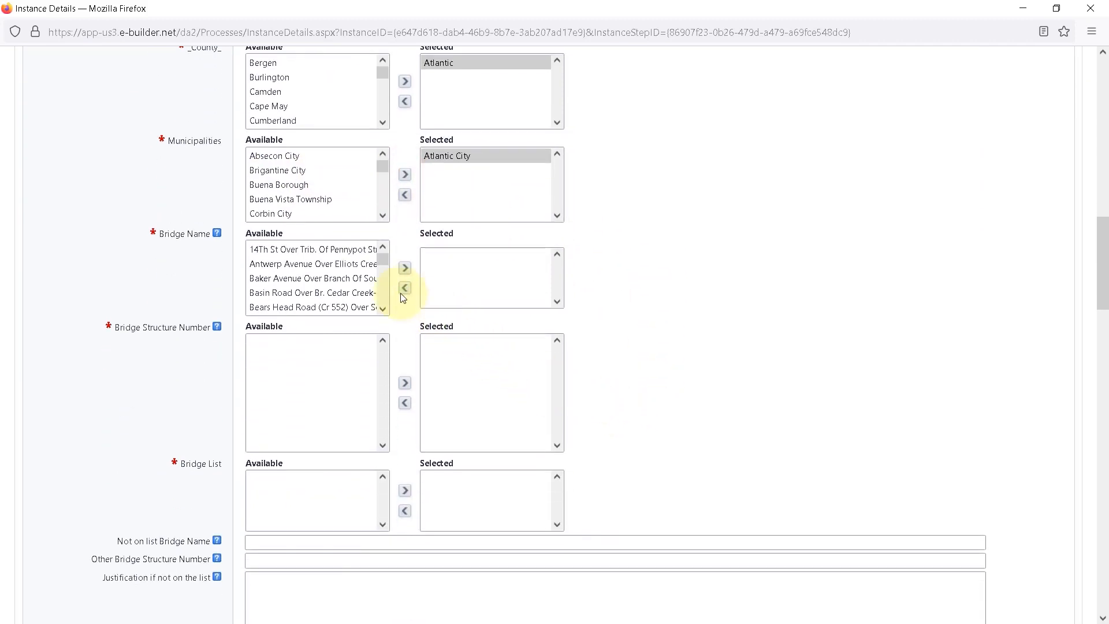
pyautogui.click(388, 297)
pyautogui.scroll(-2, 363, 298)
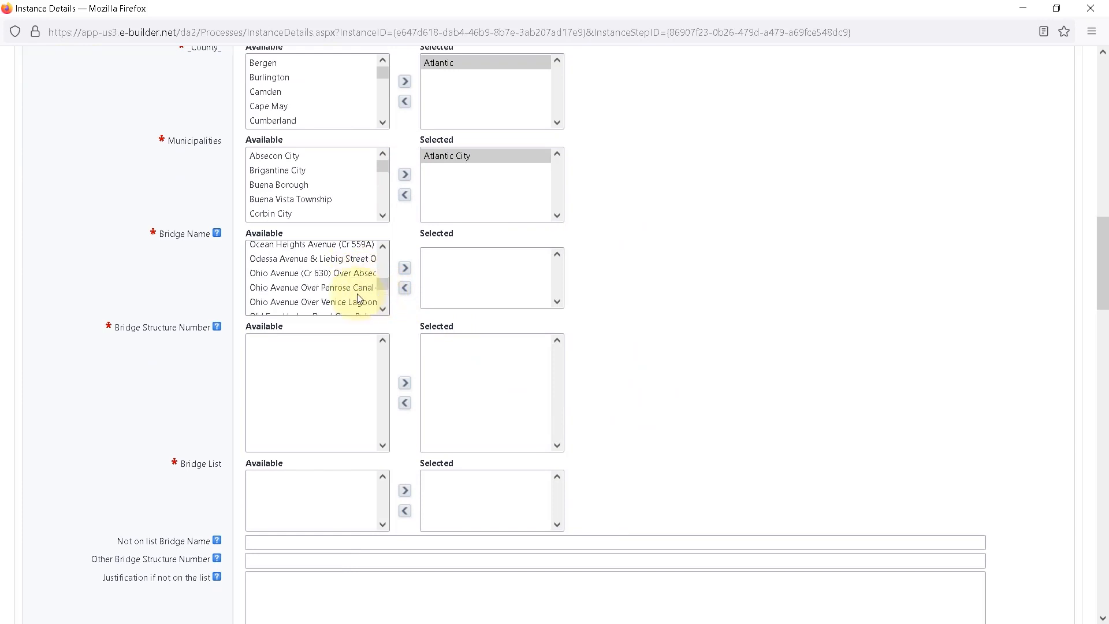
pyautogui.click(359, 275)
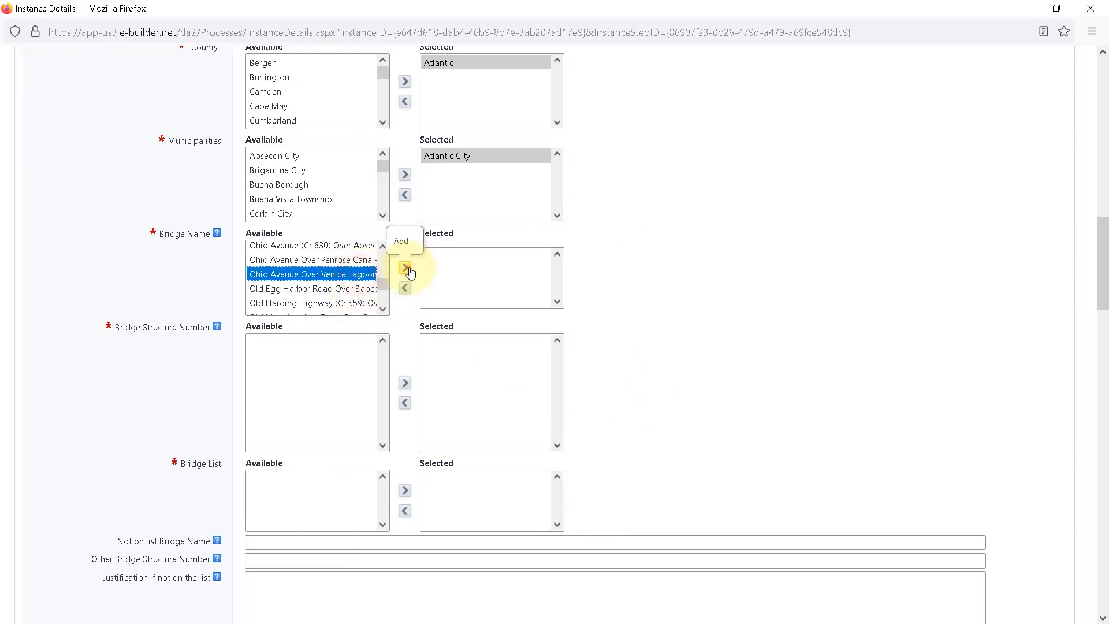
pyautogui.click(404, 268)
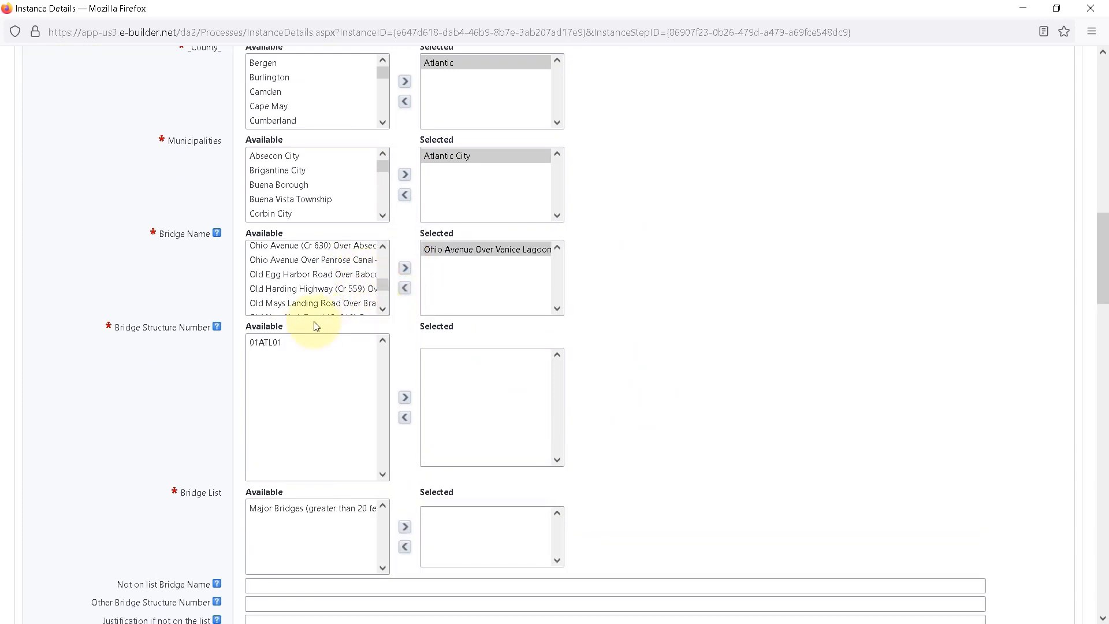
pyautogui.click(280, 343)
pyautogui.click(404, 397)
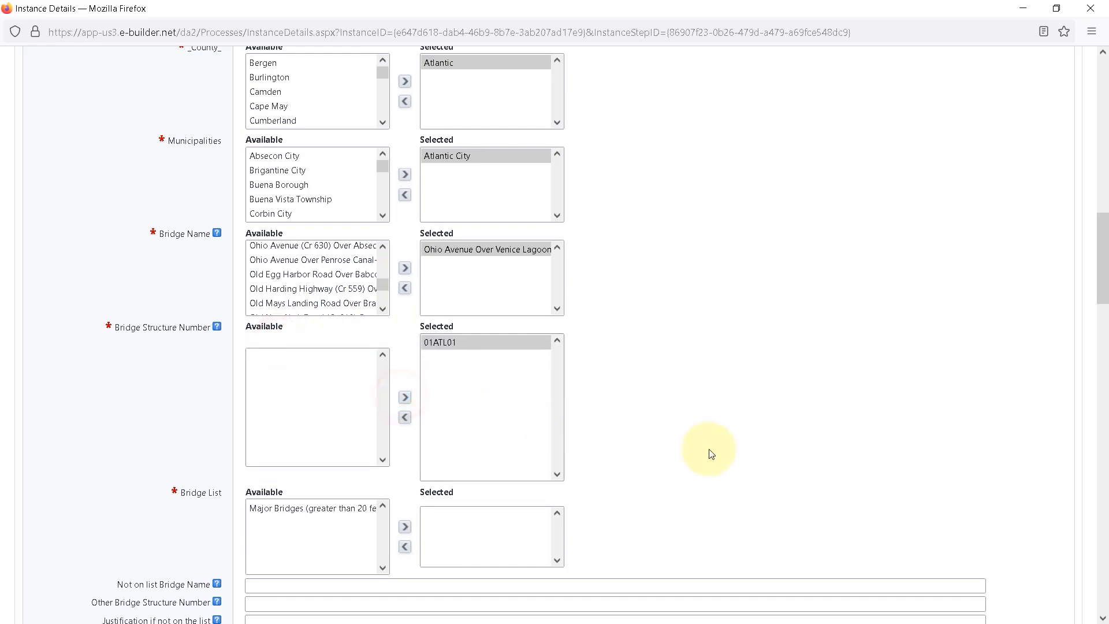
# Add Major Bridges as the item's bridge list and 1969 as the year the structure was built.
pyautogui.scroll(-4, 708, 453)
pyautogui.click(330, 280)
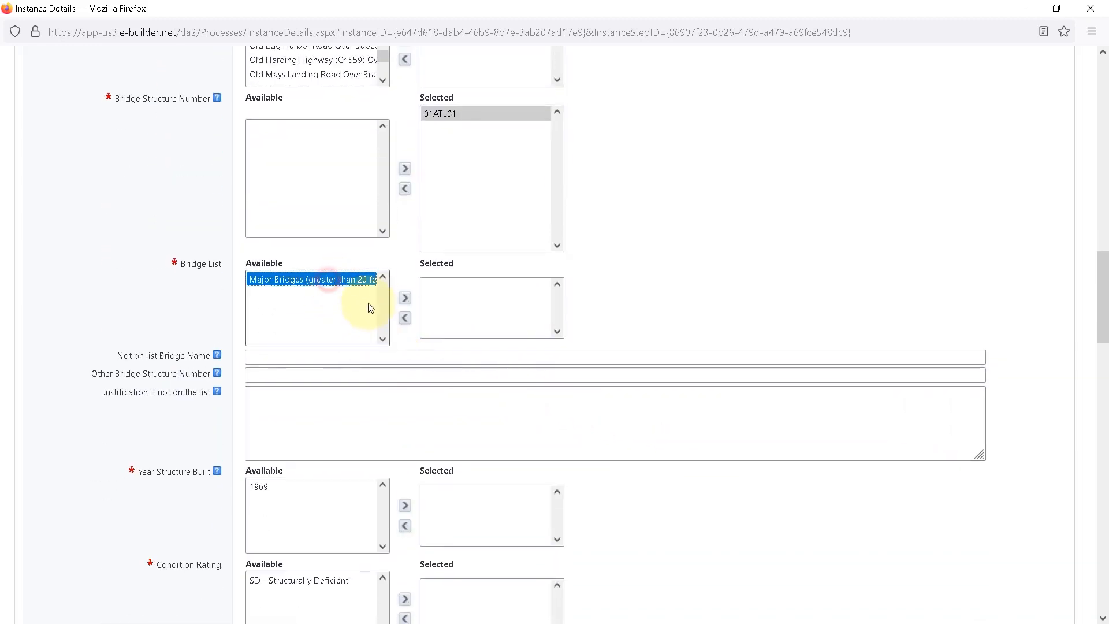
pyautogui.click(405, 298)
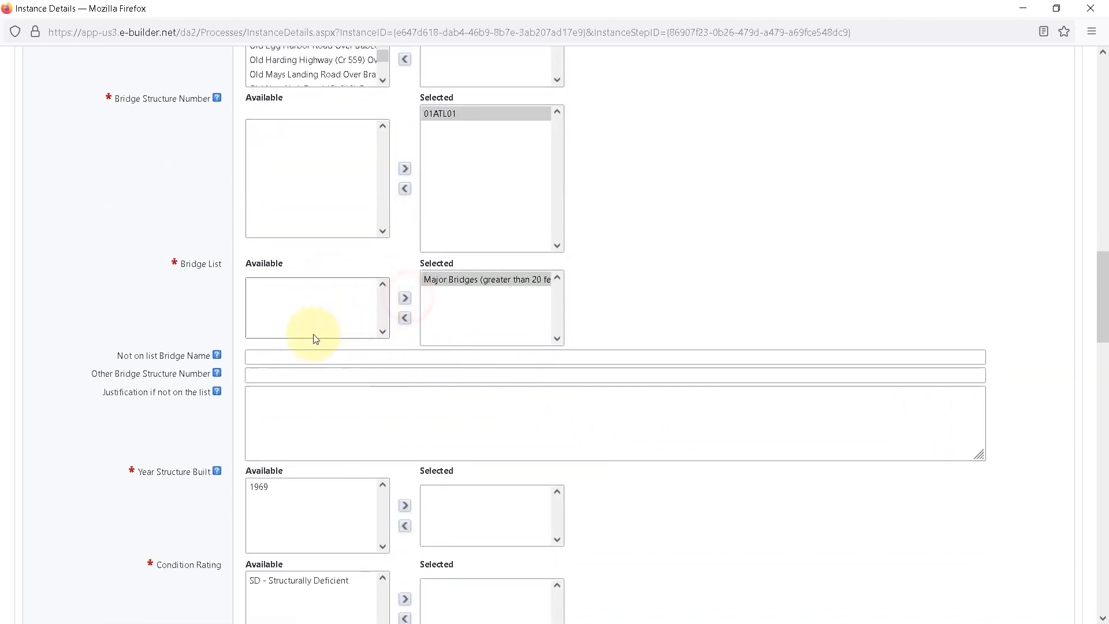
pyautogui.moveTo(221, 358)
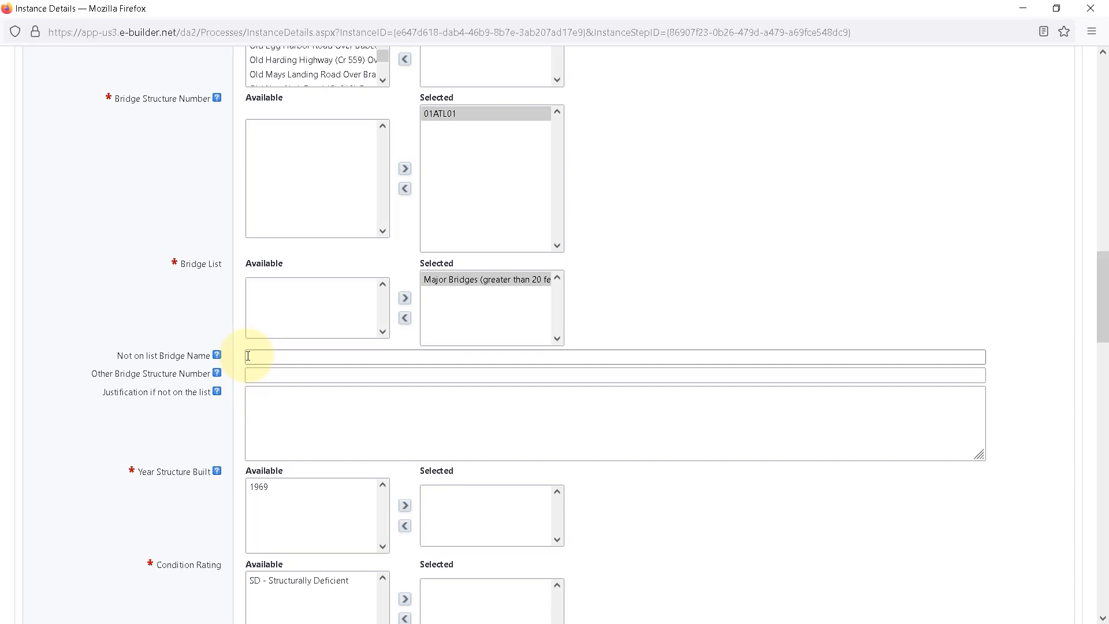
pyautogui.scroll(-5, 248, 356)
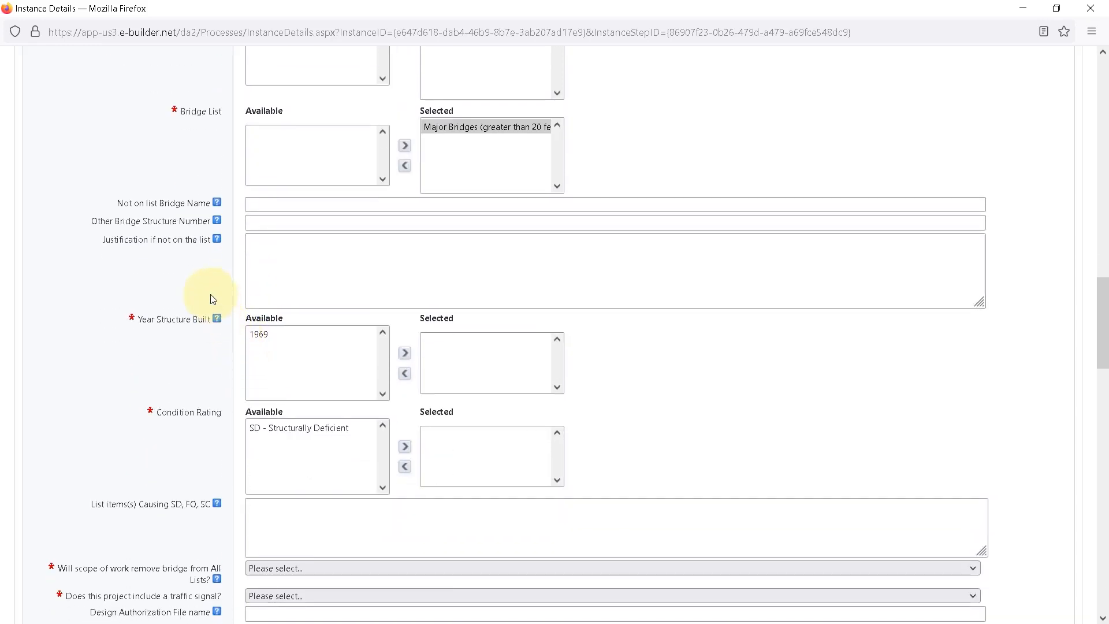
pyautogui.click(268, 335)
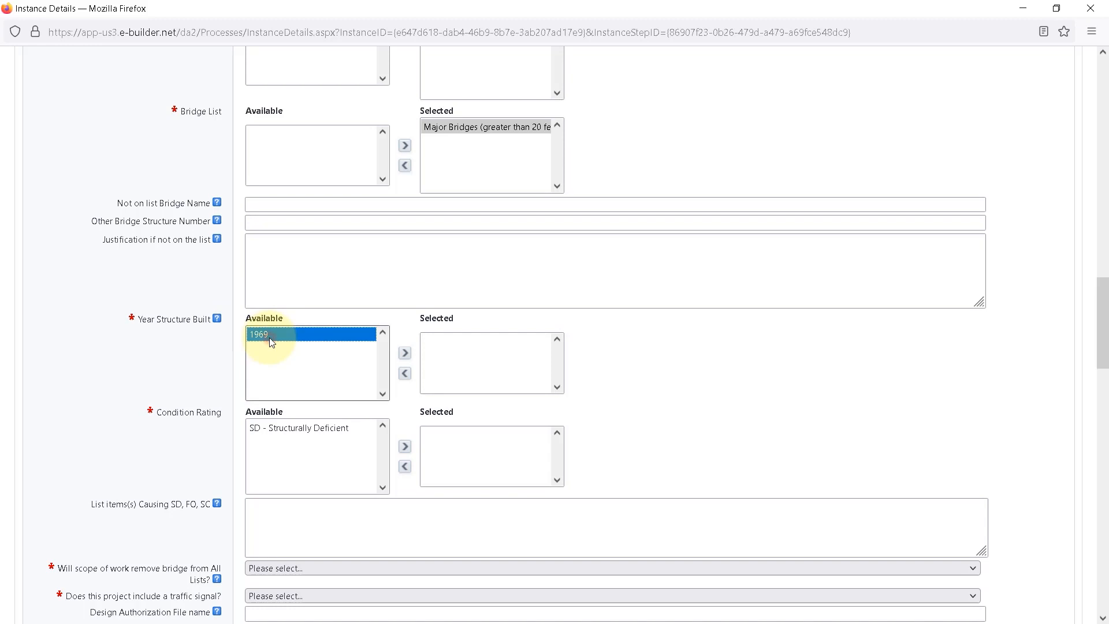
pyautogui.click(406, 354)
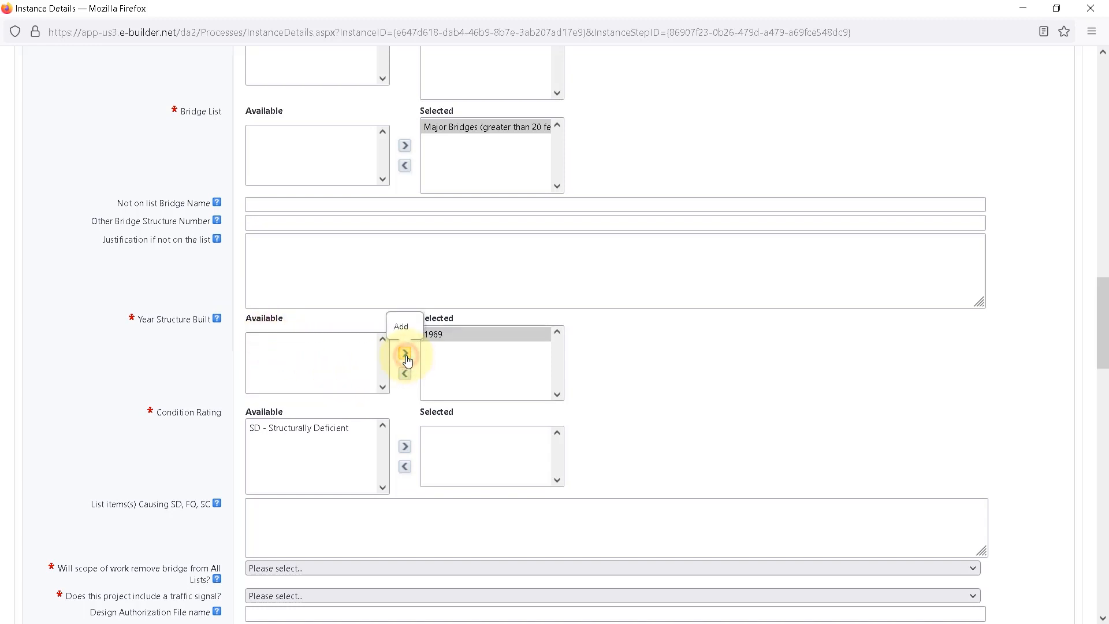
# Add SD - Structurally Deficient as the new item's condition rating.
pyautogui.click(320, 427)
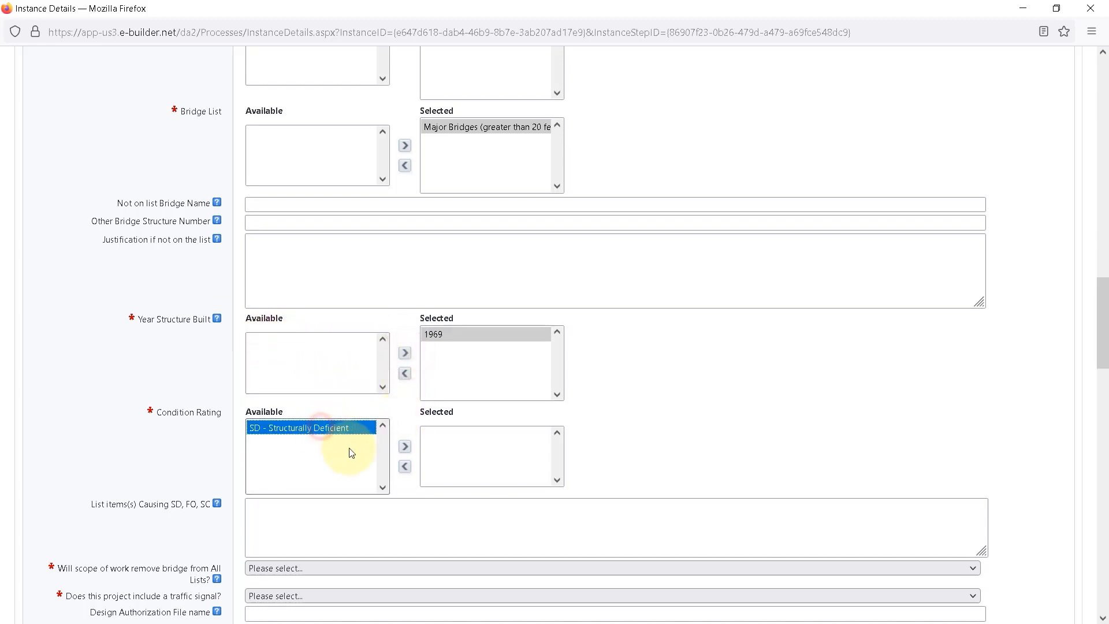
pyautogui.click(408, 448)
pyautogui.scroll(-4, 680, 389)
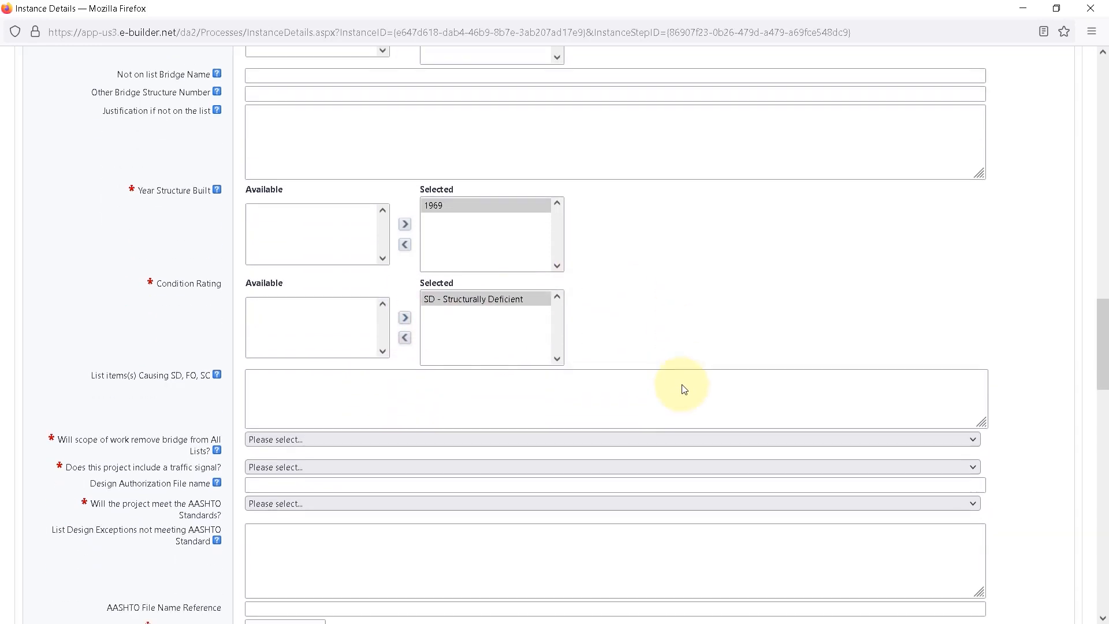
# Answer No to whether the scope of work removes the bridge from all lists and No to including a traffic signal.
pyautogui.scroll(-3, 682, 384)
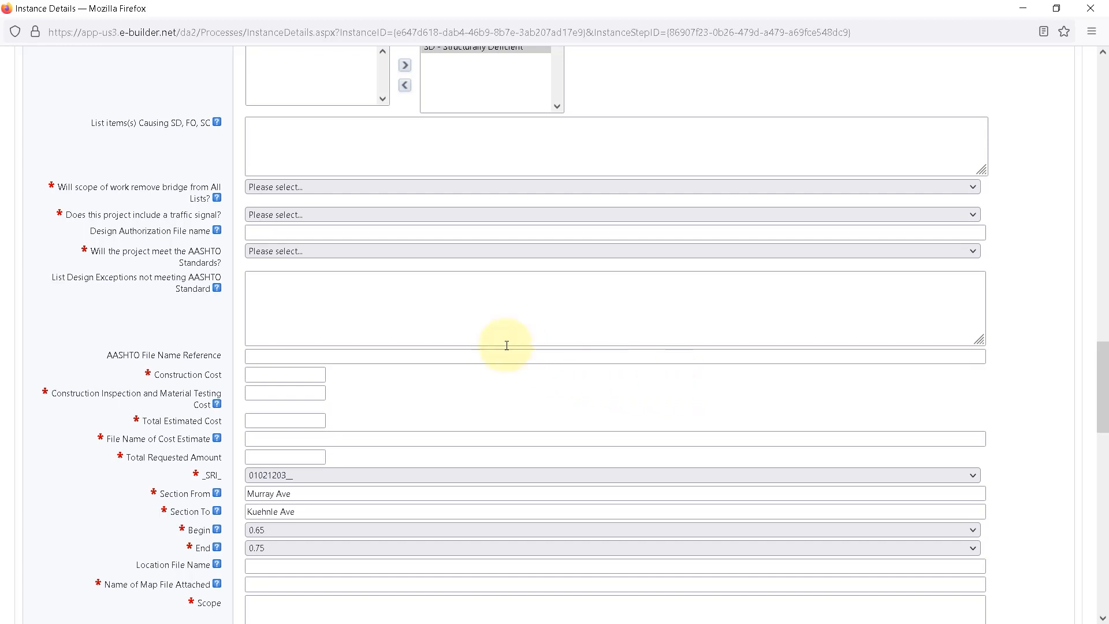
pyautogui.moveTo(217, 203)
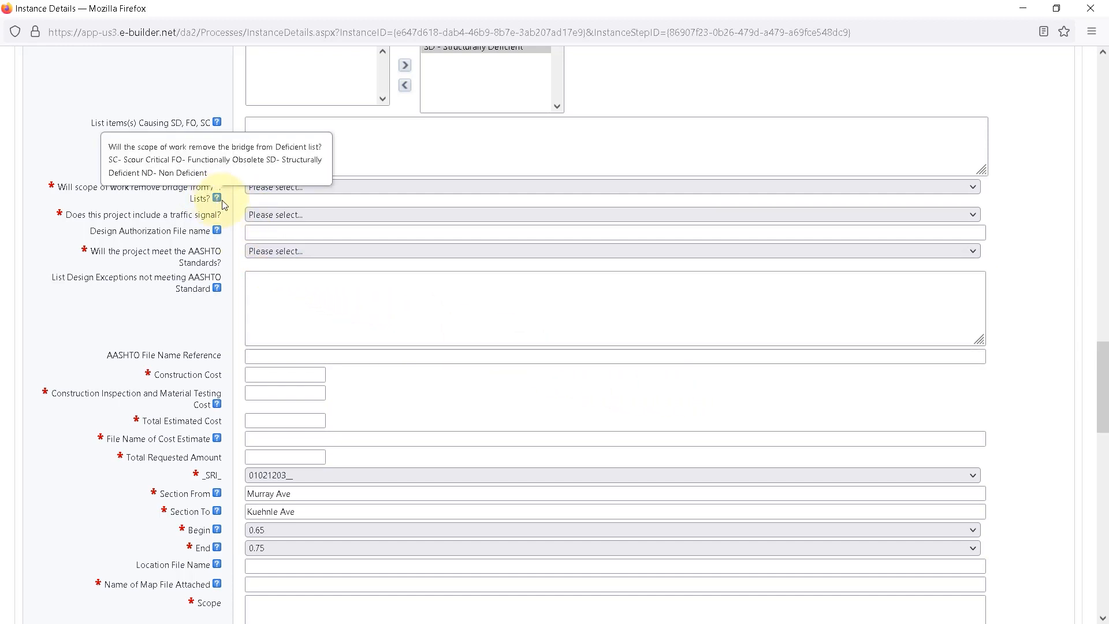
pyautogui.click(290, 188)
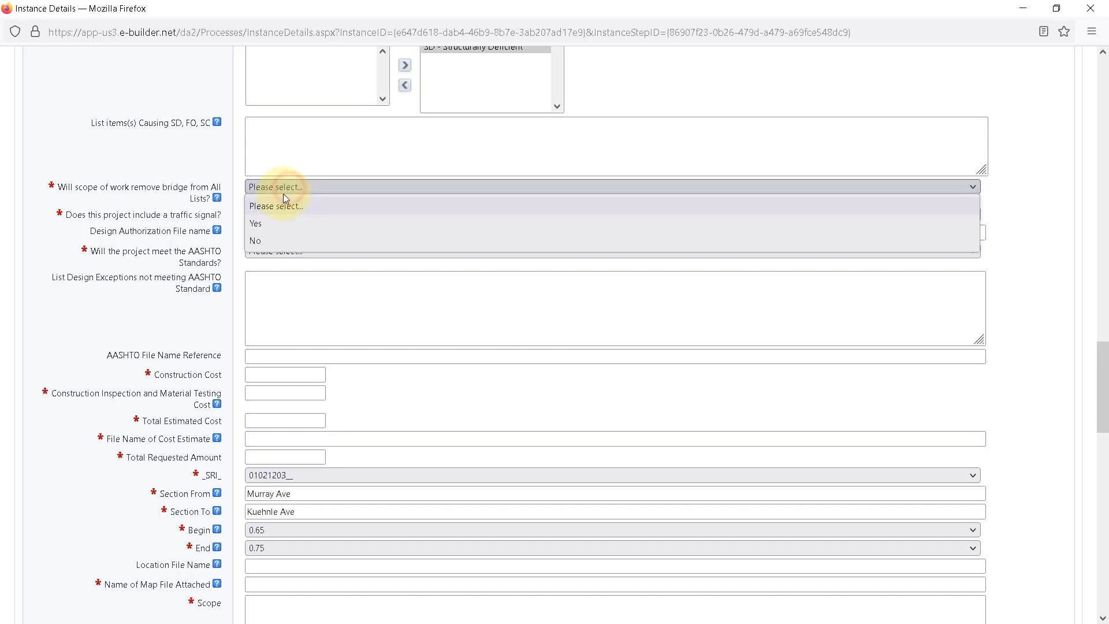
pyautogui.click(258, 241)
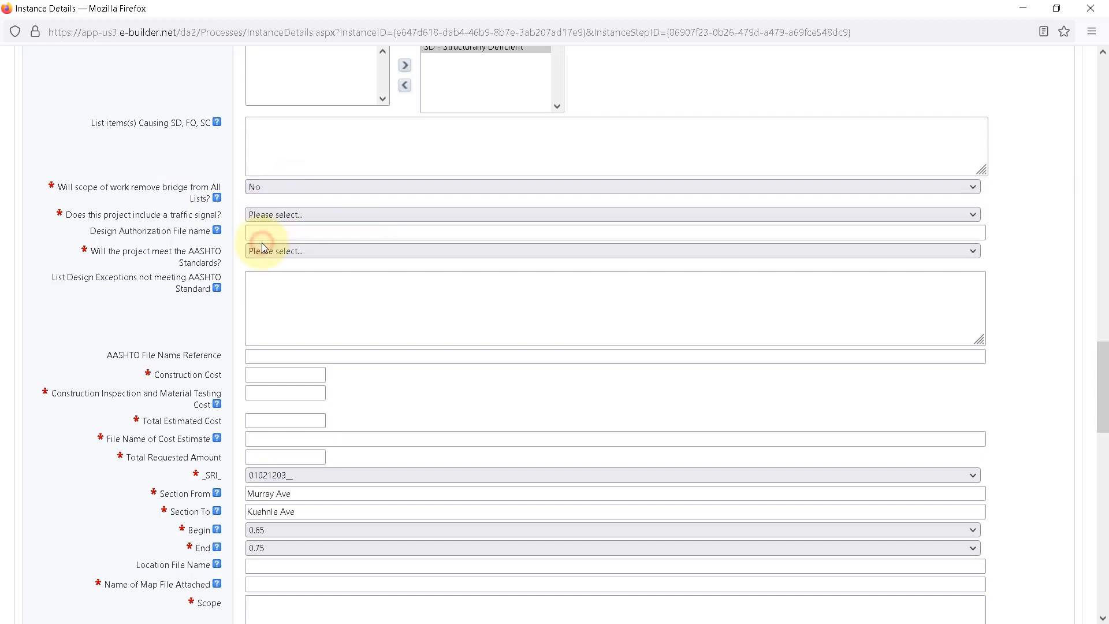
pyautogui.click(301, 216)
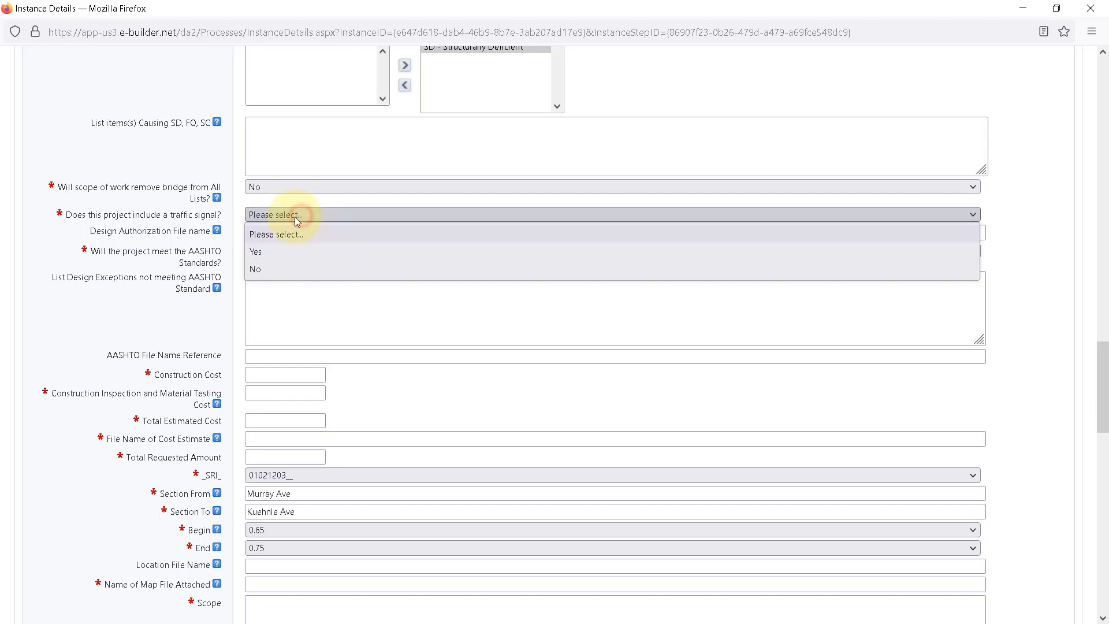
pyautogui.click(261, 268)
# Answer Yes to whether the project will meet the AASHTO Standards and check the help for listing design exceptions.
pyautogui.moveTo(218, 232)
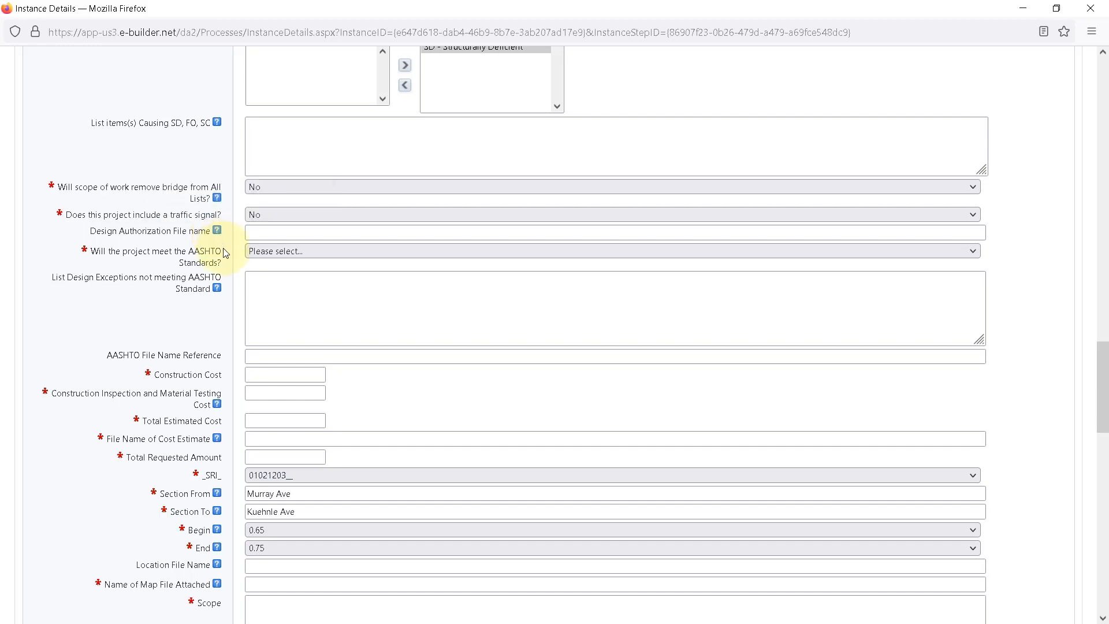
pyautogui.click(336, 260)
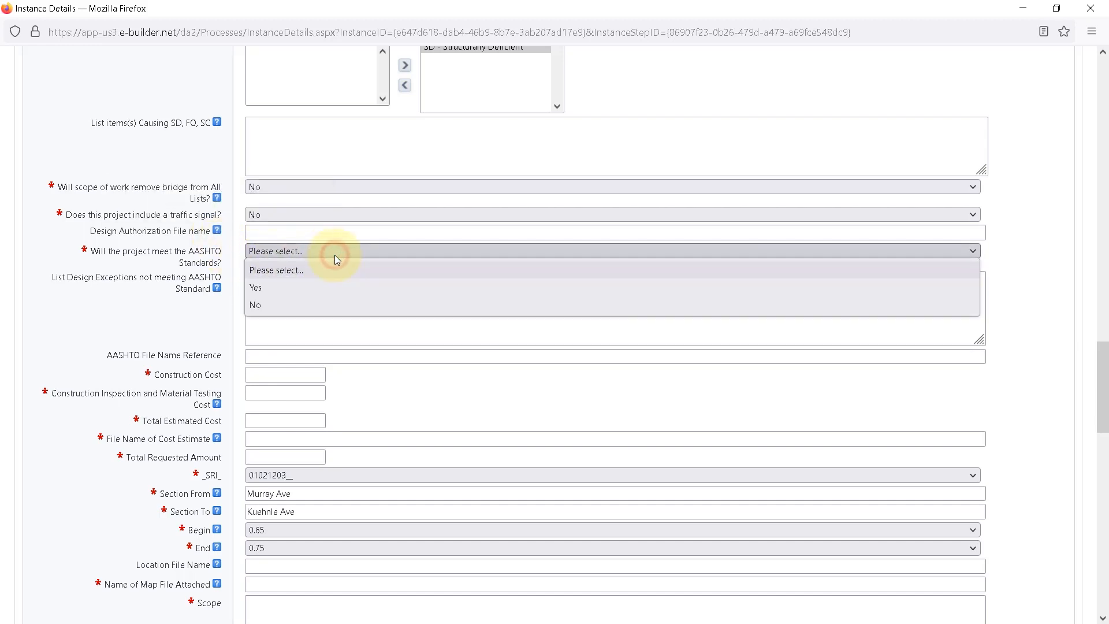
pyautogui.click(257, 291)
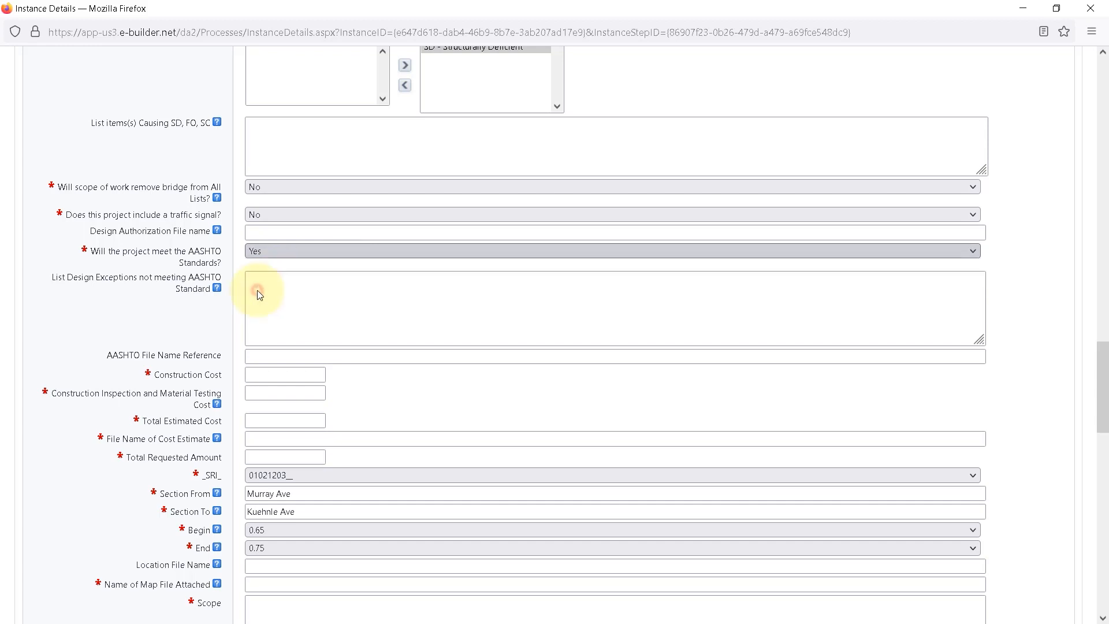
pyautogui.click(257, 278)
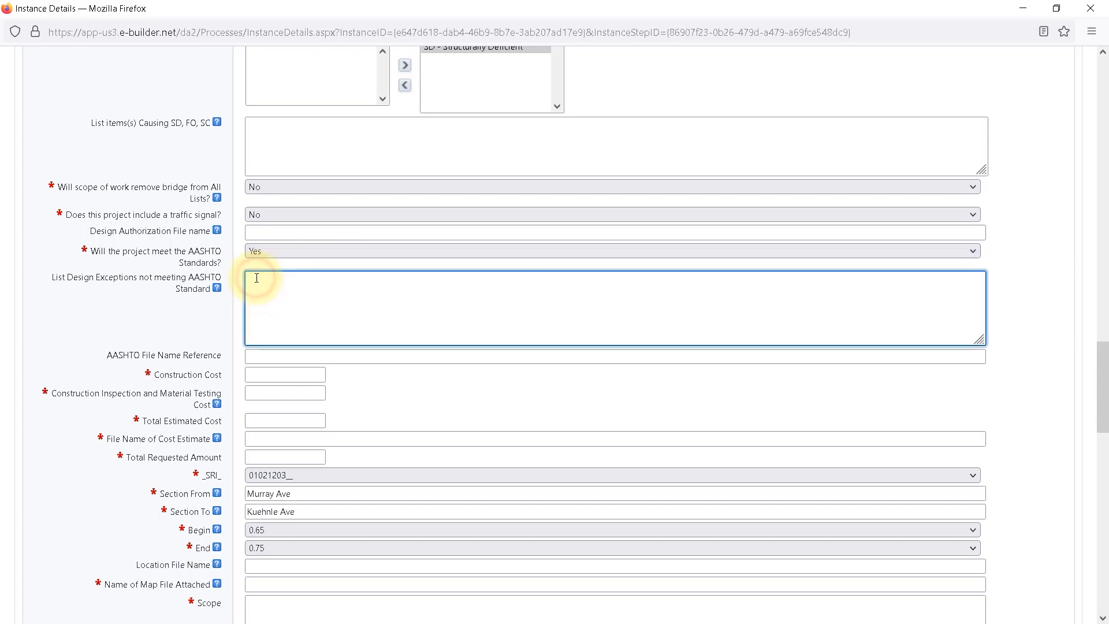
pyautogui.moveTo(219, 291)
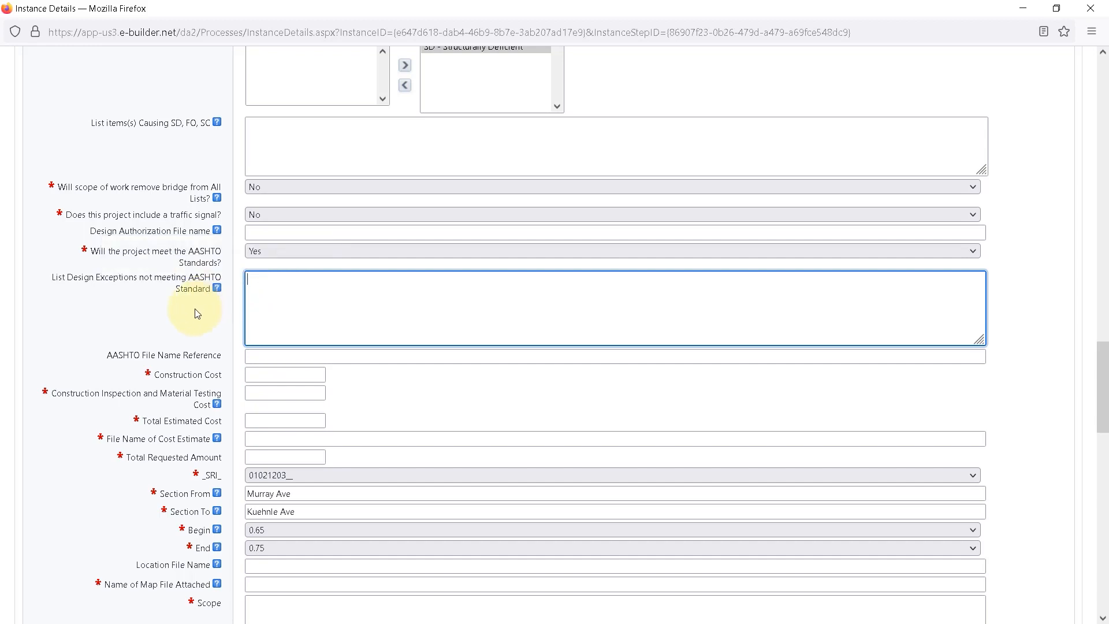
# Enter construction cost 1000000, inspection and testing cost 100000, total estimated cost 1100000 and cost estimate file name "Cost Estimate.pdf".
pyautogui.scroll(-2, 197, 314)
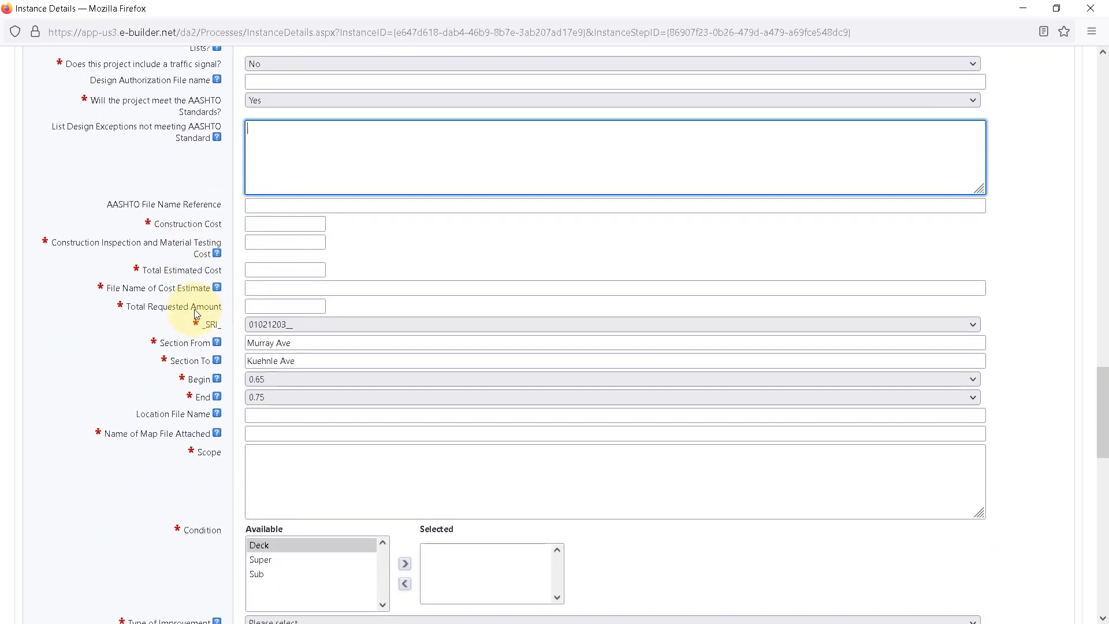
pyautogui.click(277, 227)
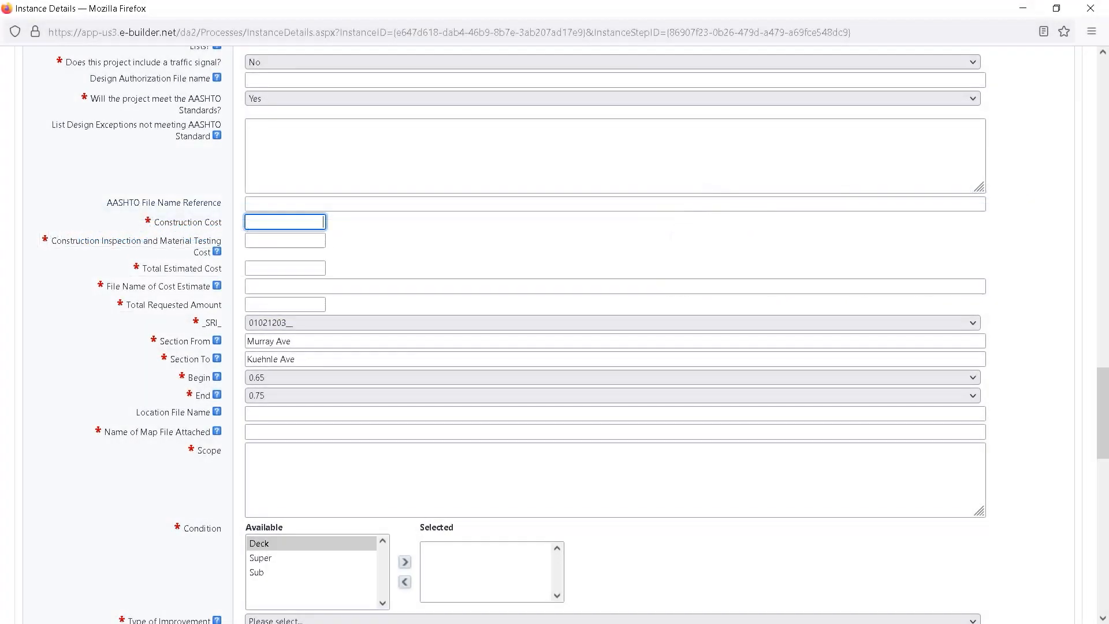
pyautogui.write('pdf')
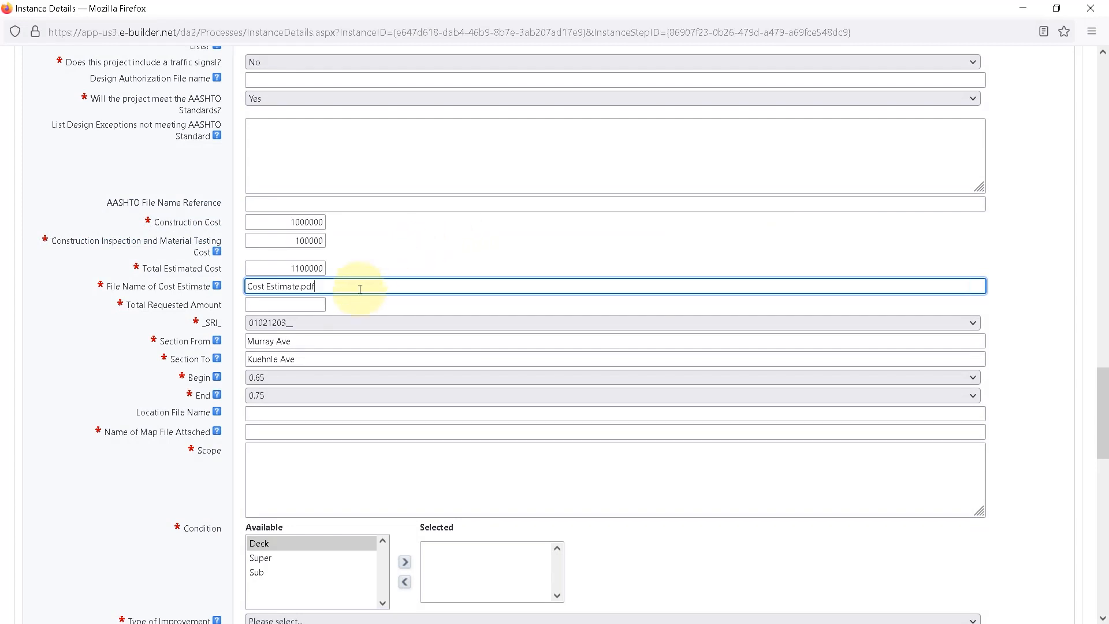
# Set the item's total requested amount to 1100000.
pyautogui.click(318, 306)
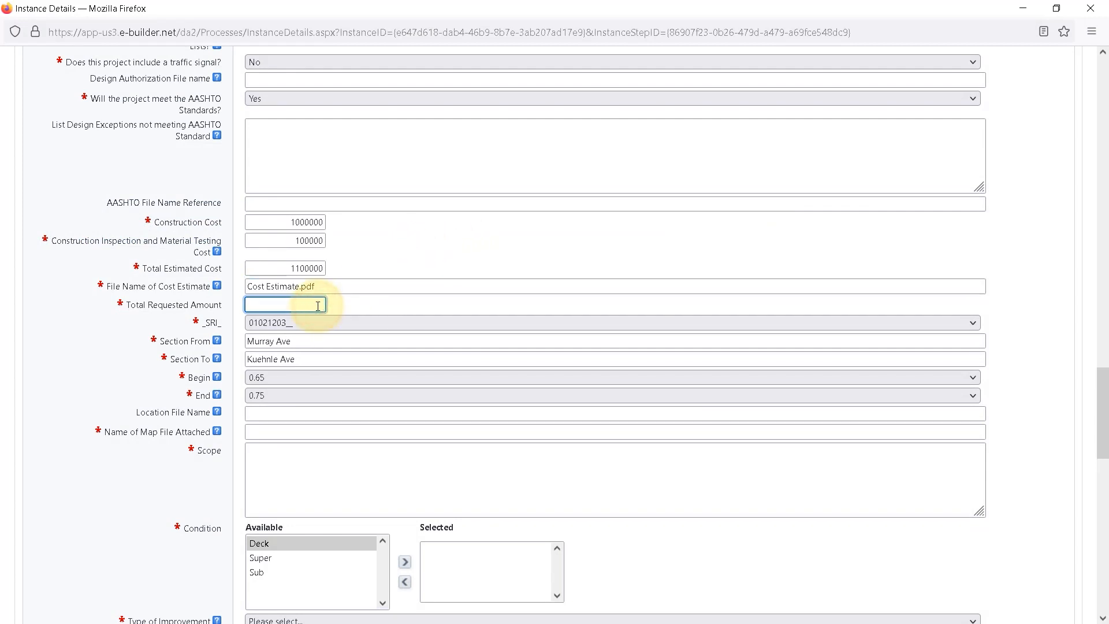
pyautogui.write('1100000')
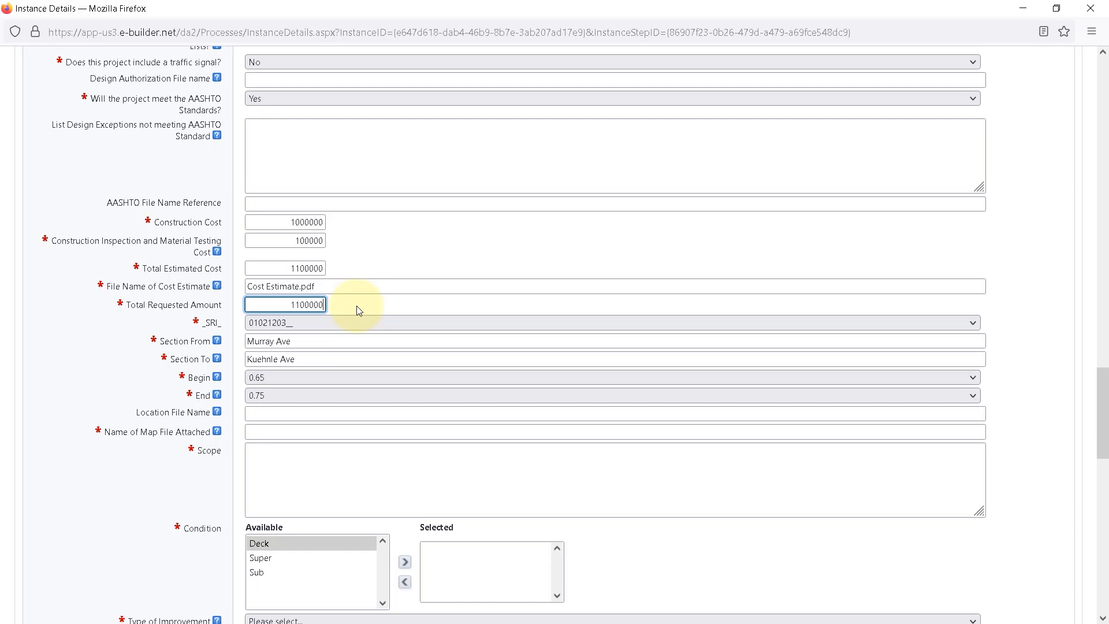
# Review the GIS mapping tool instructions in the Projects section for the location map, SRI number and mileposts.
pyautogui.scroll(15, 362, 310)
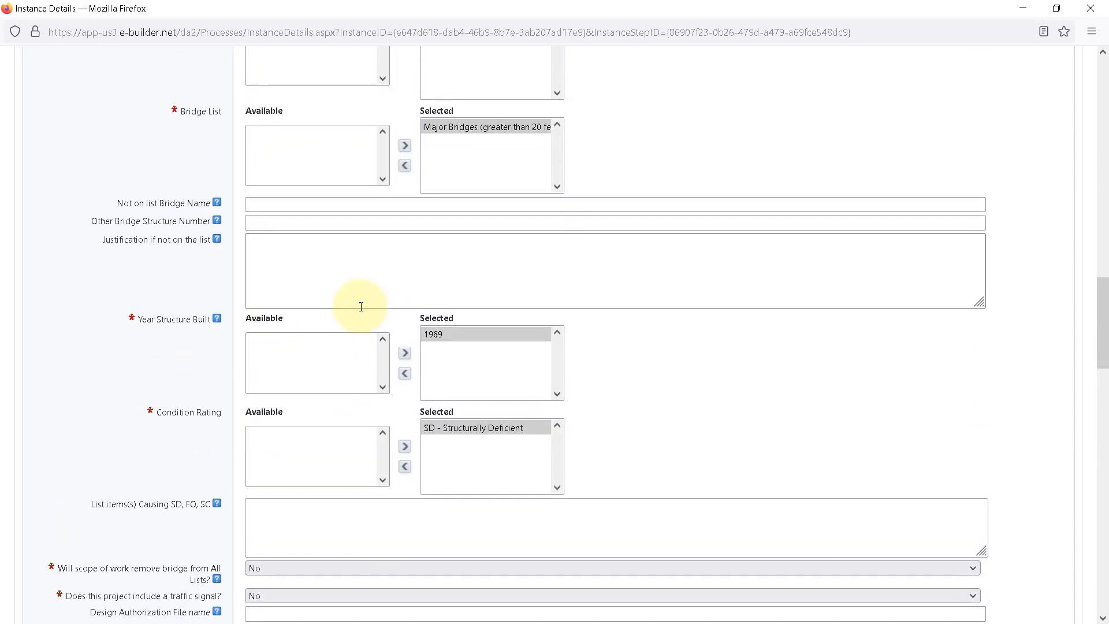
pyautogui.scroll(5, 354, 312)
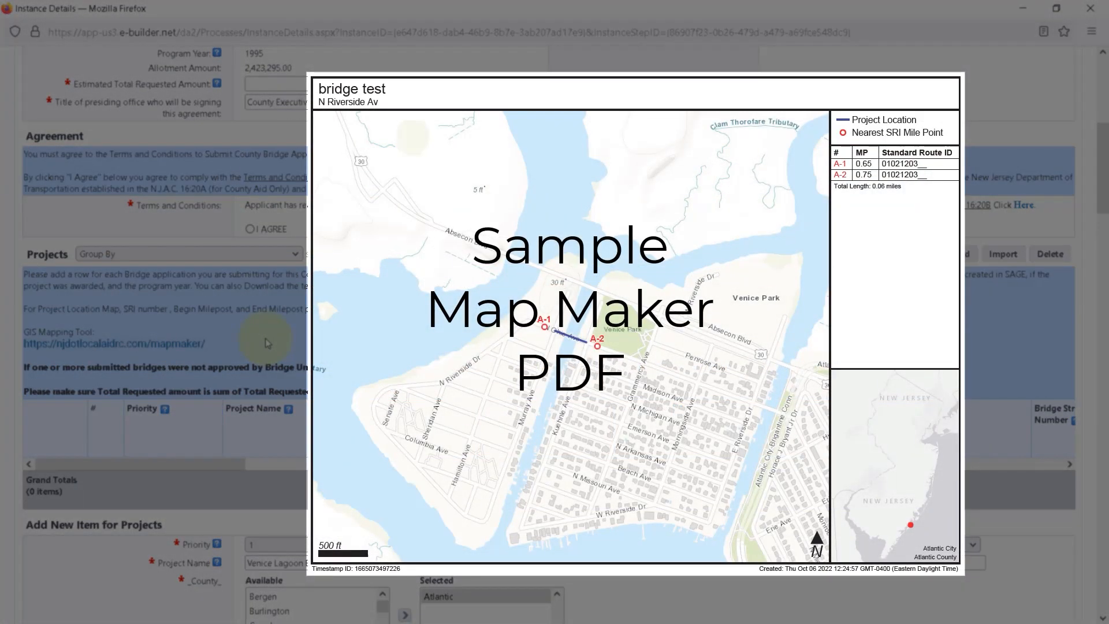
pyautogui.scroll(-10, 267, 342)
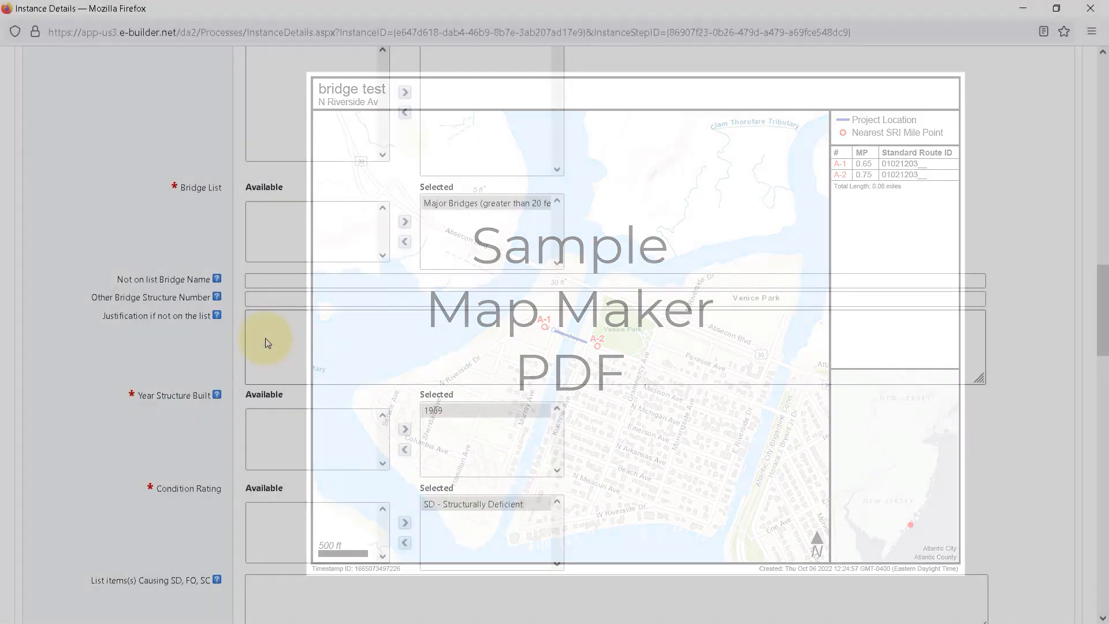
pyautogui.scroll(-1, 266, 338)
pyautogui.scroll(-9, 267, 338)
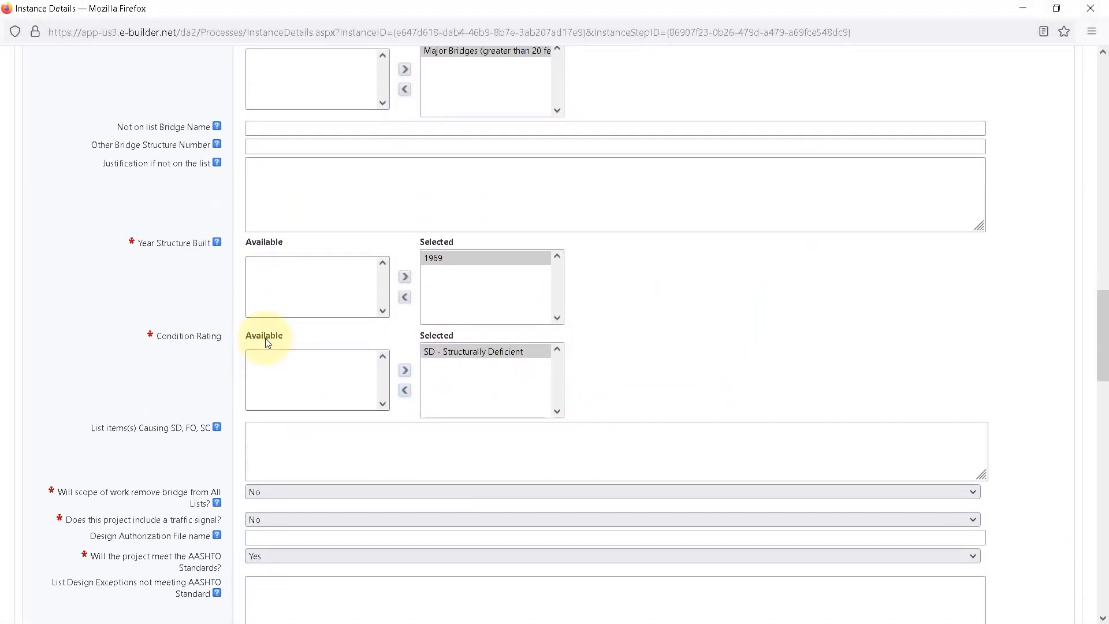
pyautogui.scroll(-1, 264, 338)
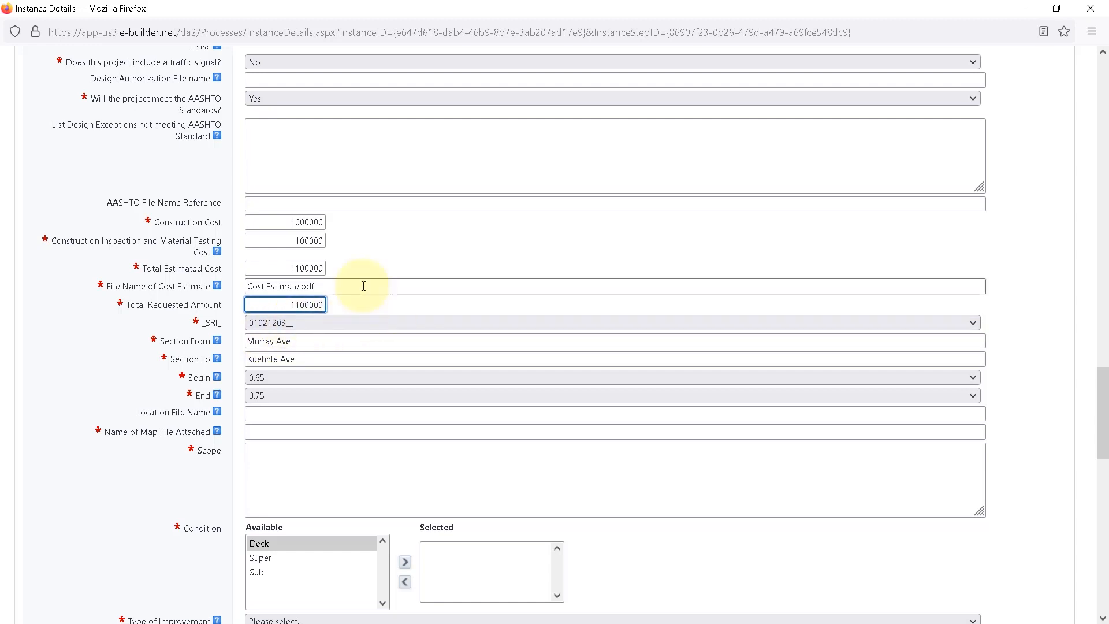
# Examine the available SRI numbers and the item's Section From, Section To and Begin milepost entries.
pyautogui.click(365, 322)
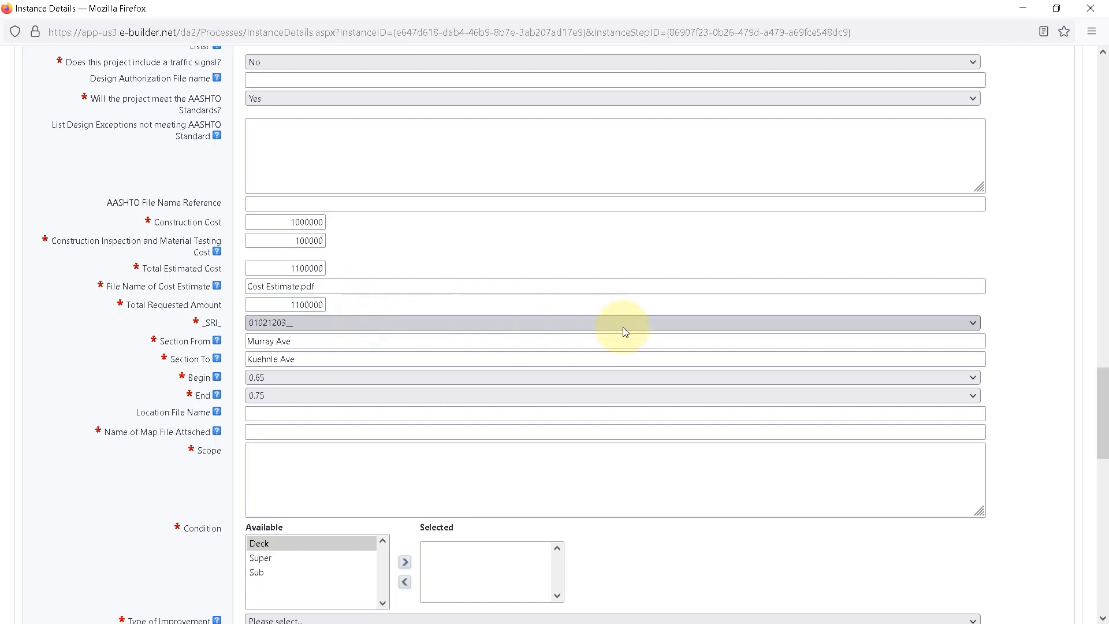
pyautogui.click(905, 320)
pyautogui.scroll(-3, 283, 526)
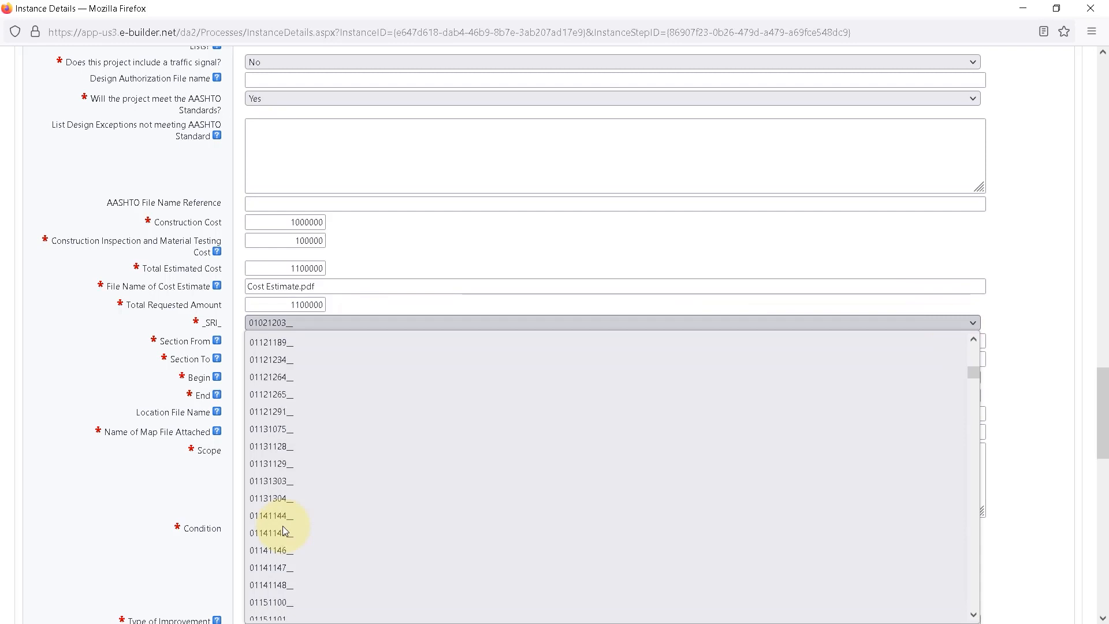
pyautogui.scroll(-5, 282, 530)
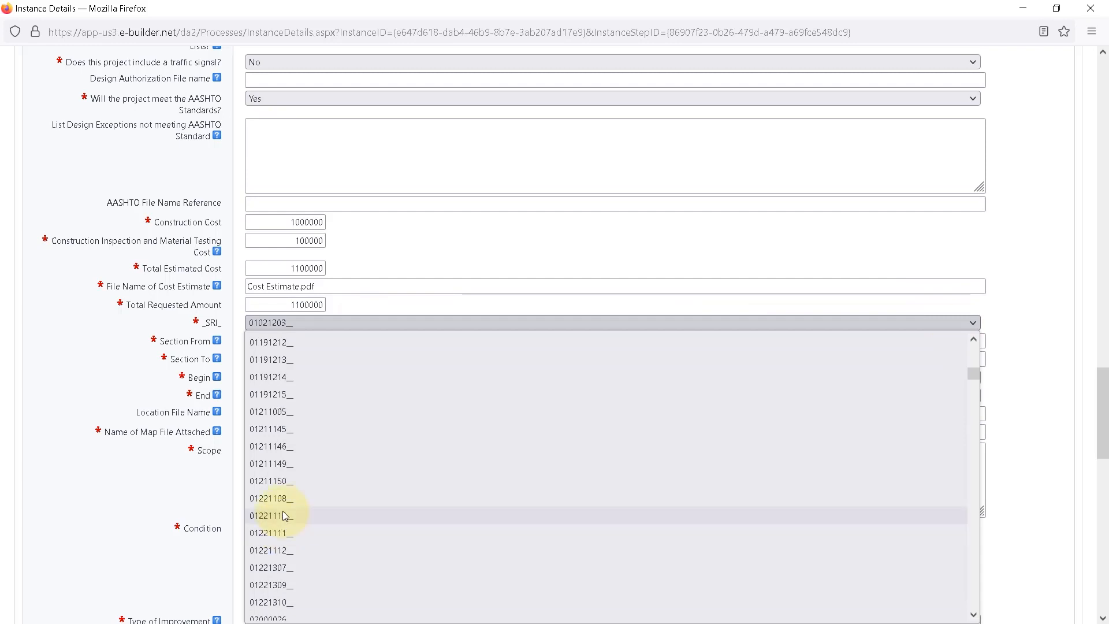
pyautogui.click(391, 307)
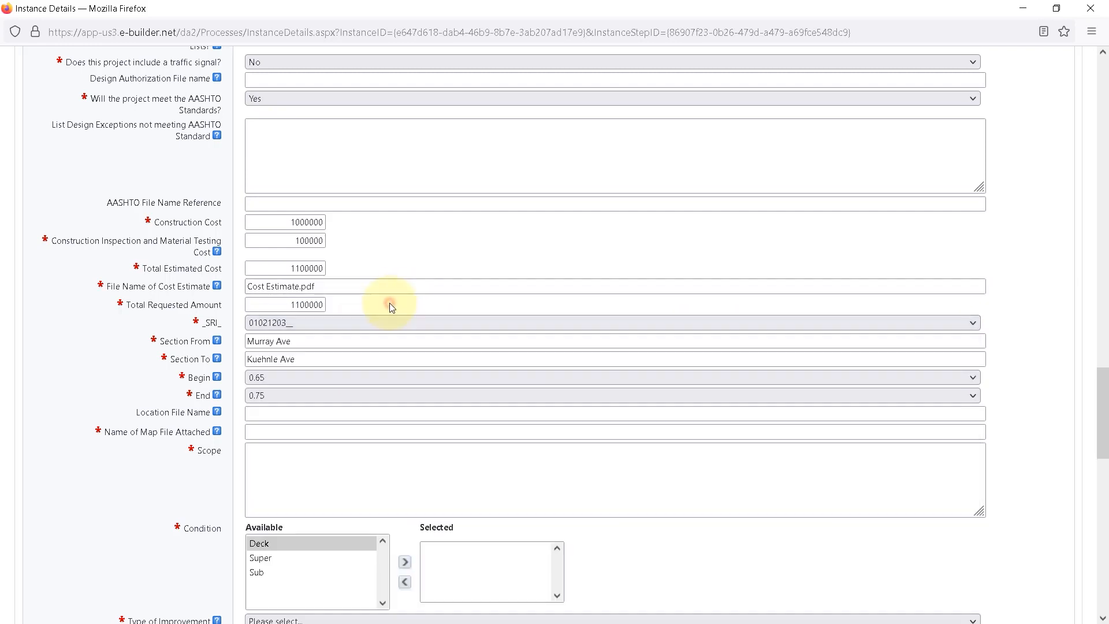
pyautogui.click(326, 345)
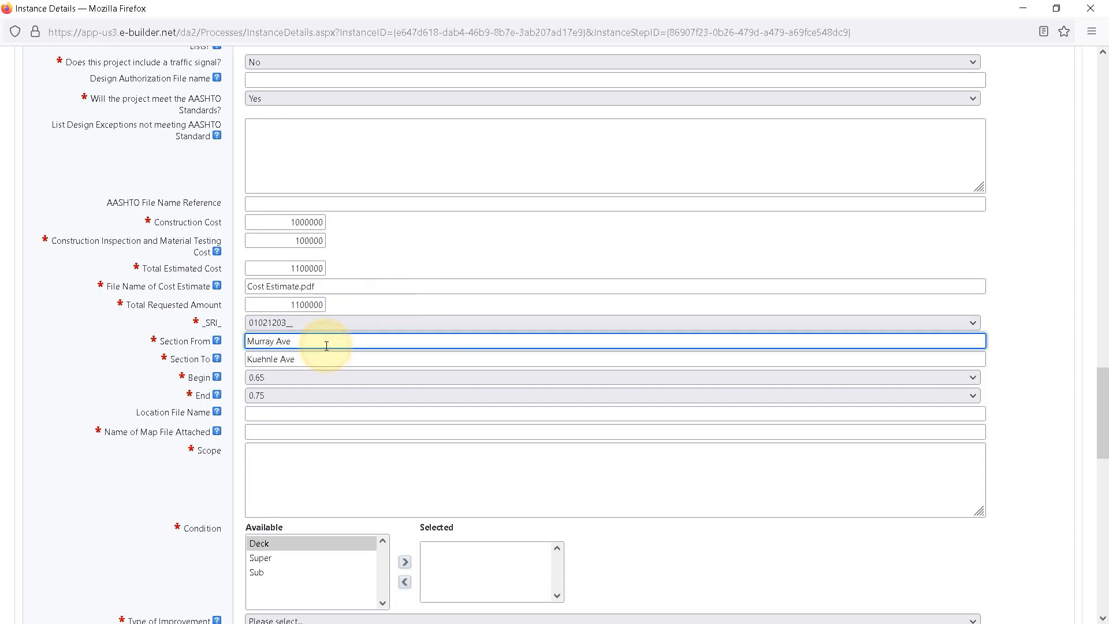
pyautogui.click(325, 361)
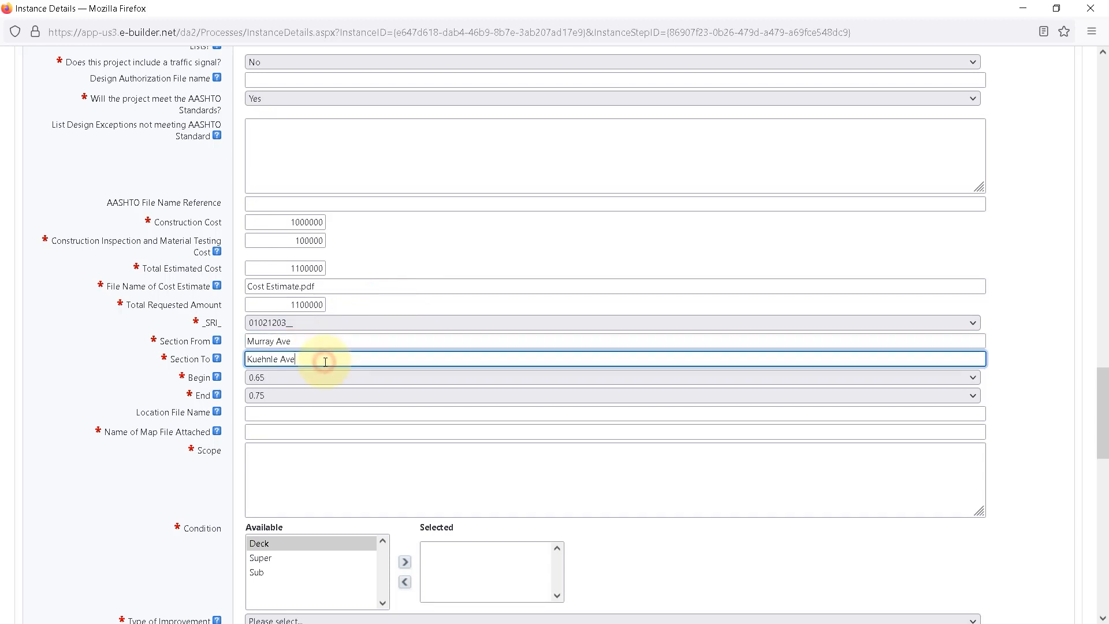
pyautogui.click(310, 381)
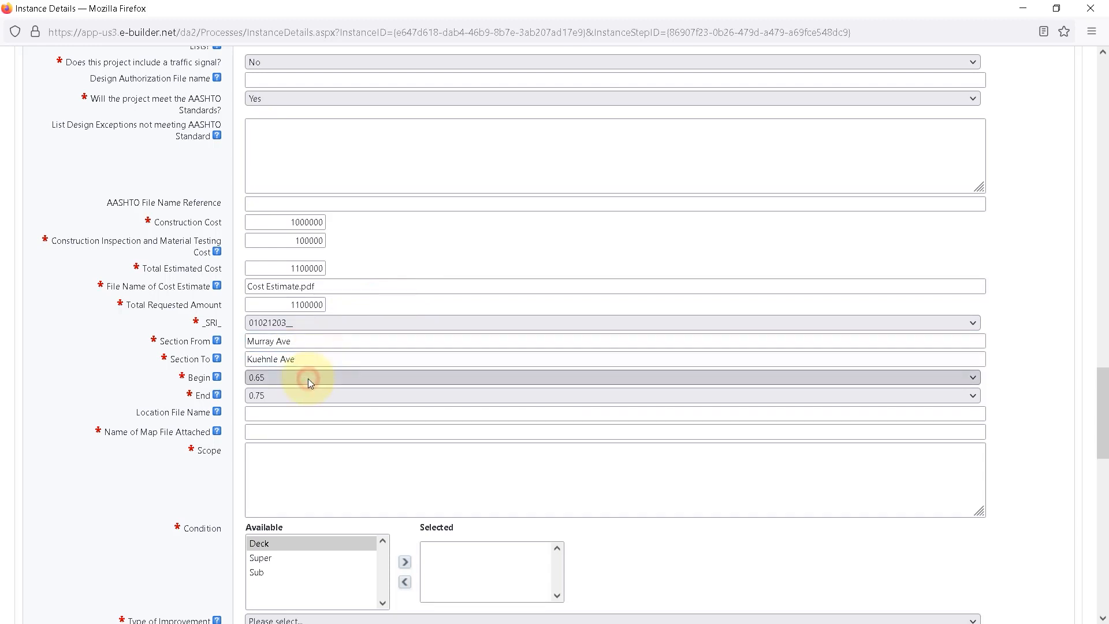
# Enter "Venice Lagoon Bridge Repair - Loc File.pdf" as the location file name and "Map Maker Bridge.pdf" as the attached map file name.
pyautogui.press('Tab')
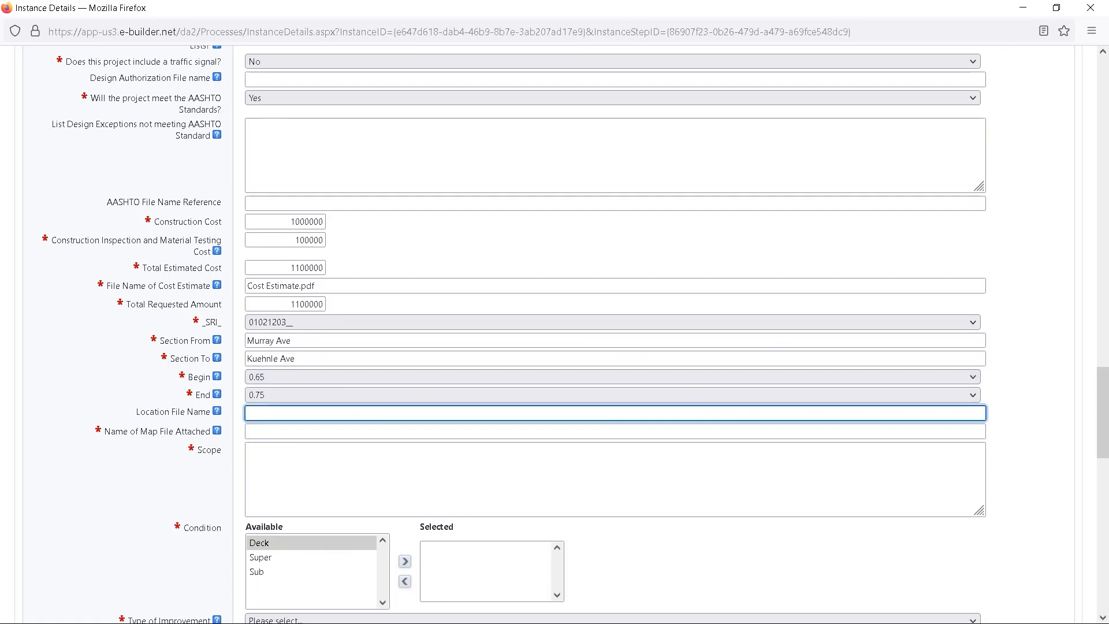
pyautogui.write('Venice Lagoon Bridge Repair - Loc File.pdf')
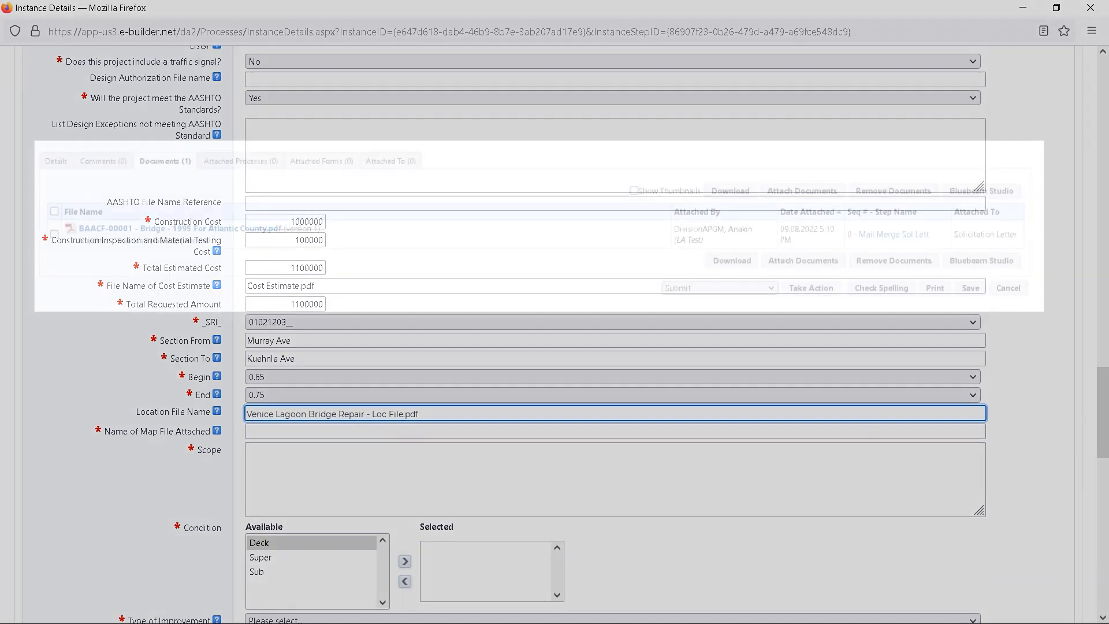
pyautogui.click(615, 431)
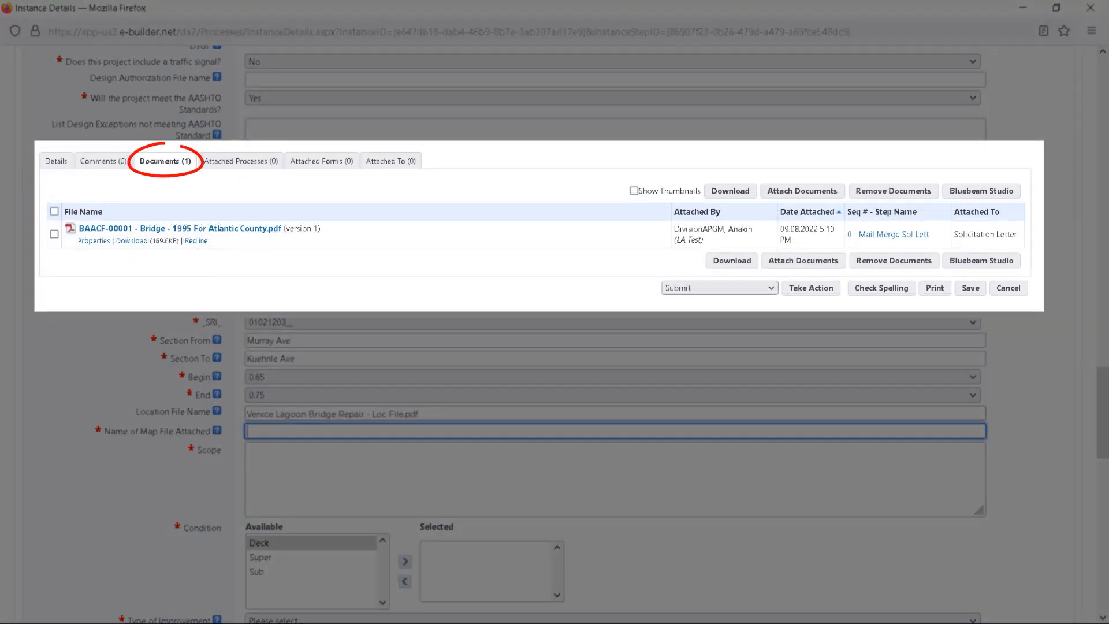
pyautogui.write('Map ')
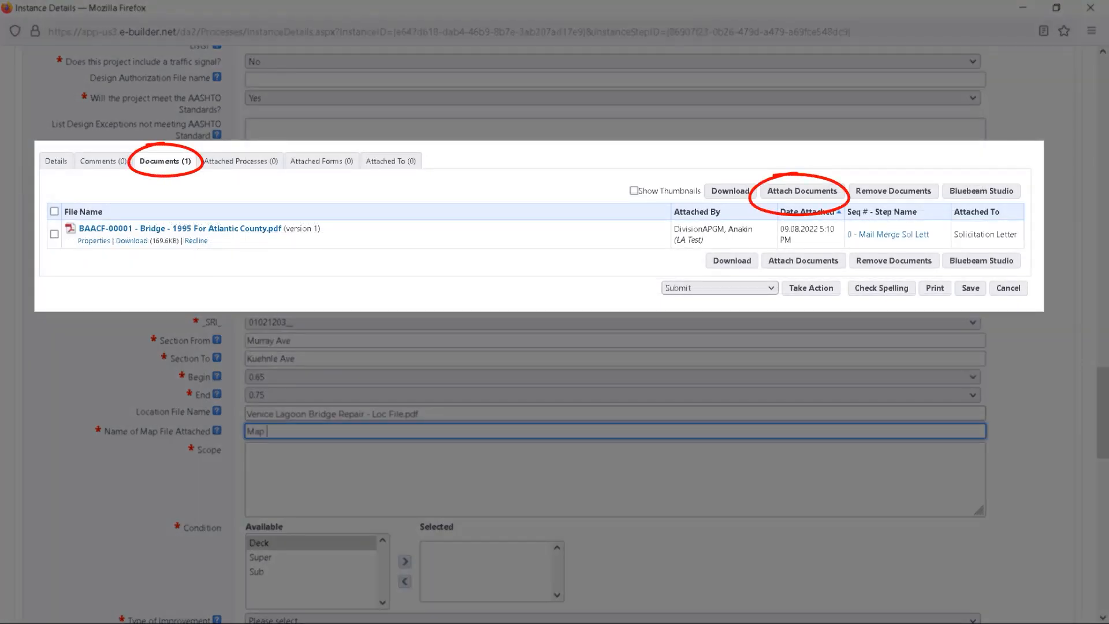
pyautogui.write('Maker Bridge')
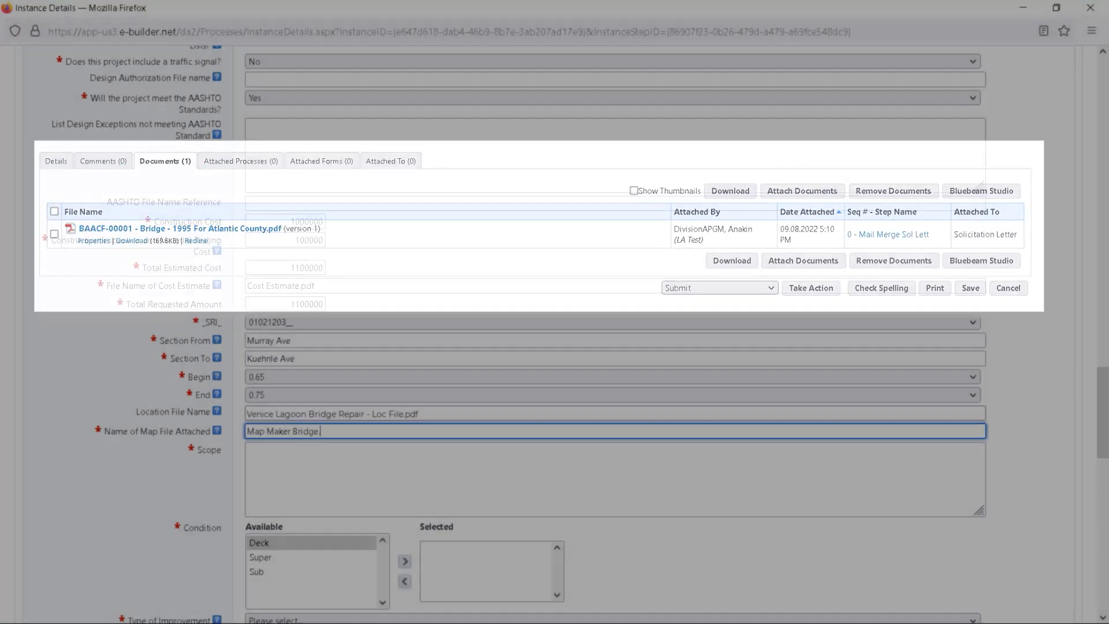
pyautogui.write('.pdf')
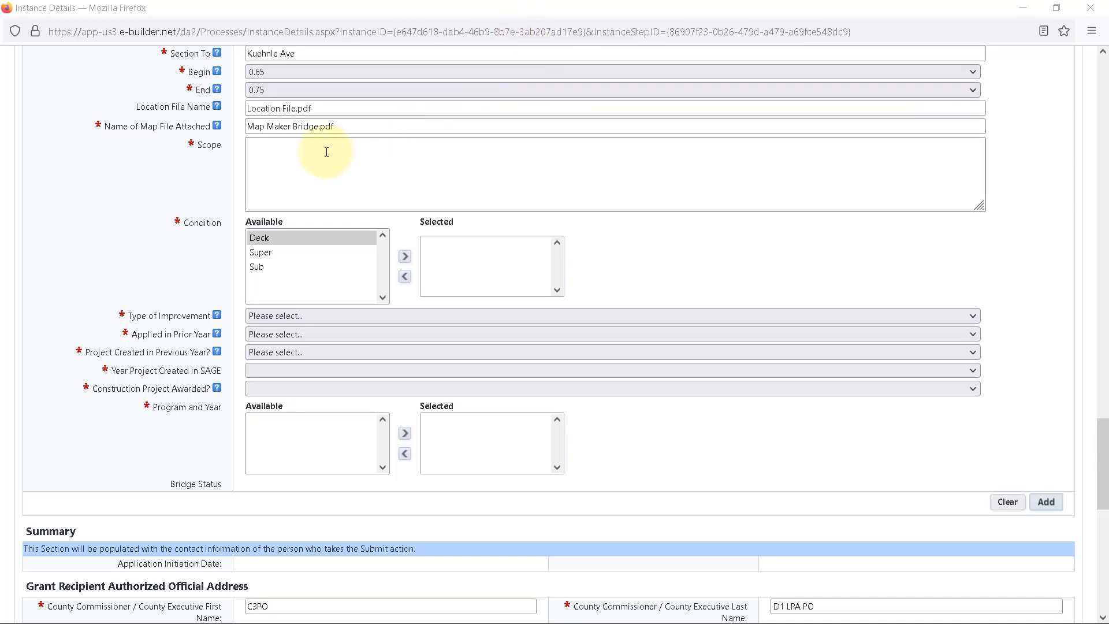
# Paste the bridge replacement description into the item's Scope and add Deck as its Condition.
pyautogui.click(279, 151)
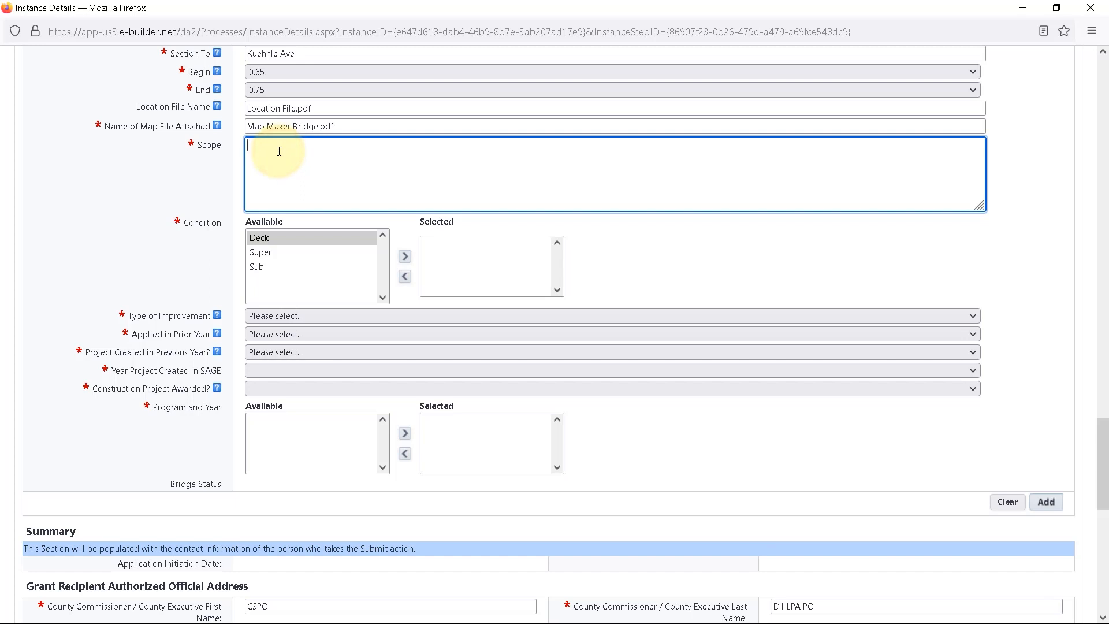
pyautogui.hotkey('ctrl', 'v')
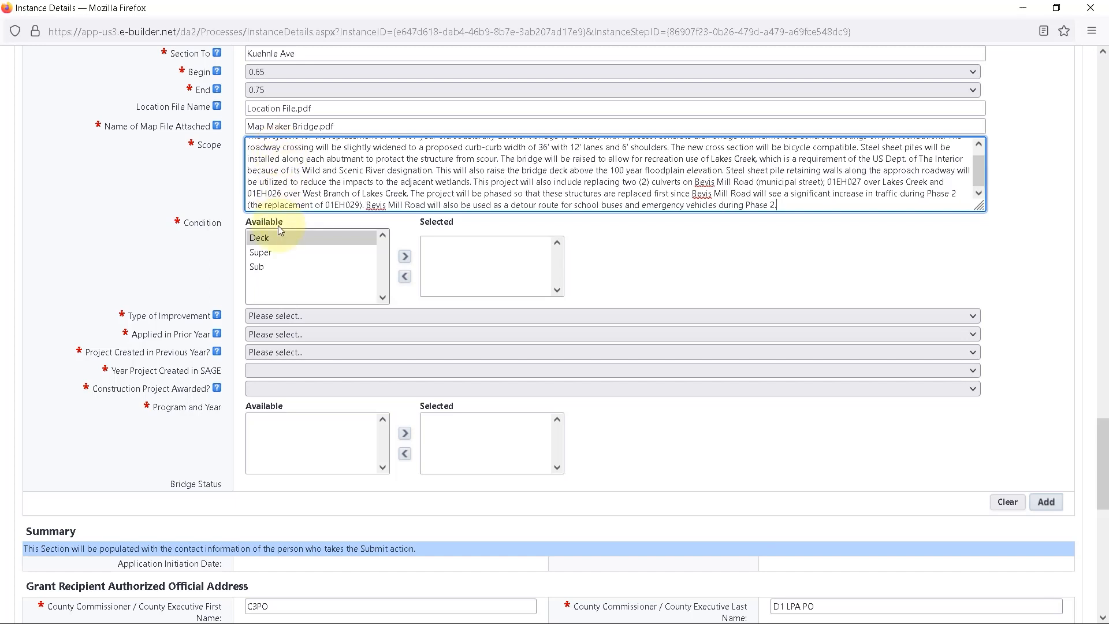
pyautogui.click(265, 242)
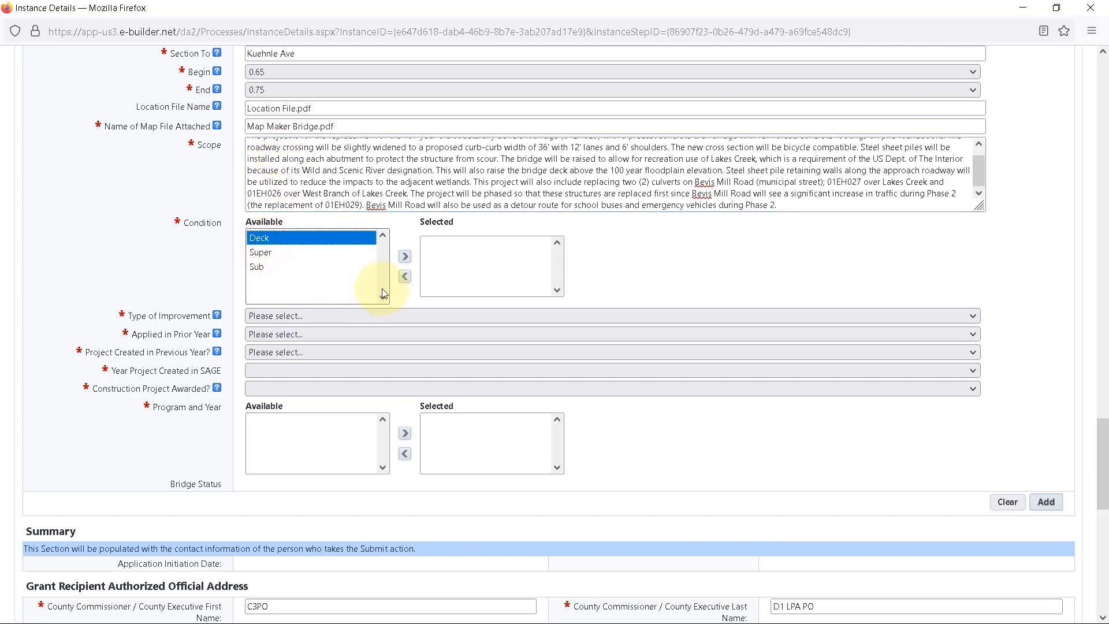
pyautogui.click(406, 257)
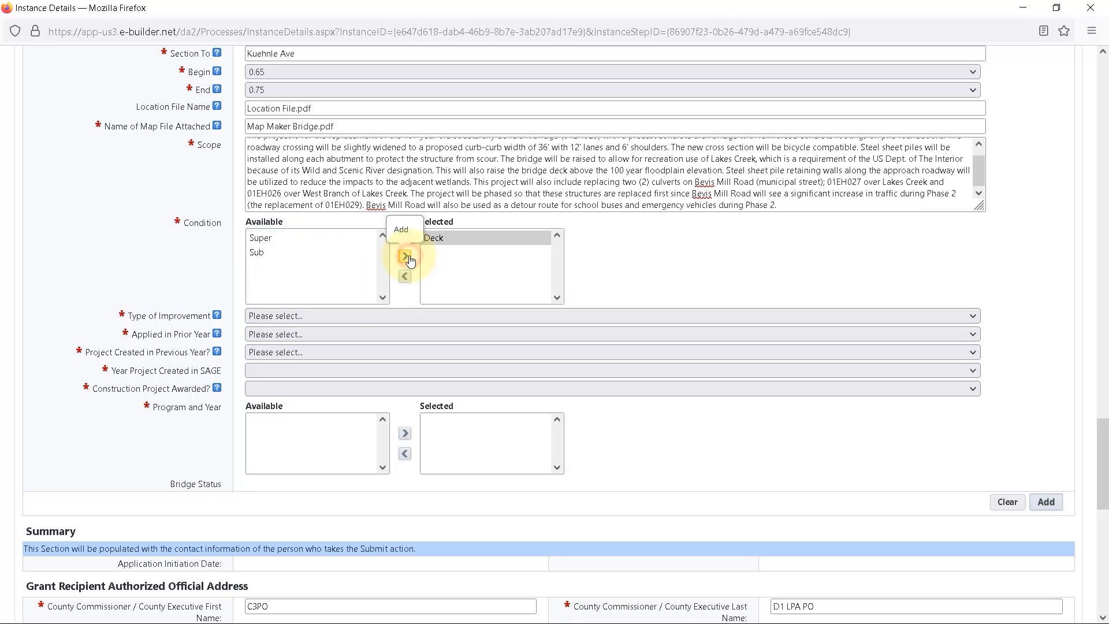
# Set the Type of Improvement to Bridge Preservation and Applied in Prior Year to Yes.
pyautogui.click(317, 315)
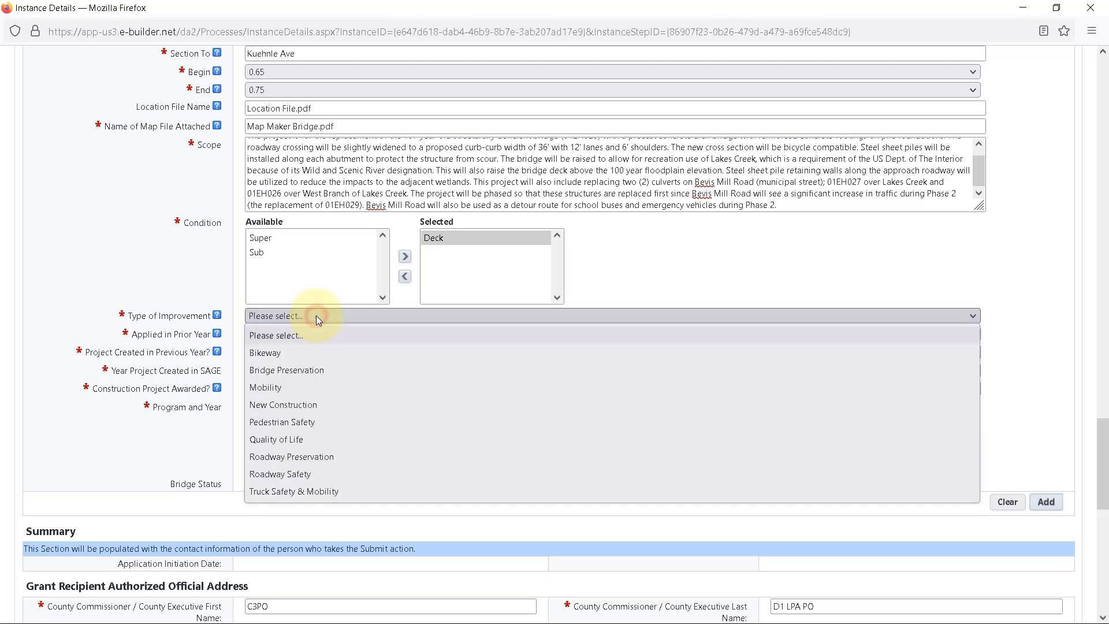
pyautogui.click(296, 375)
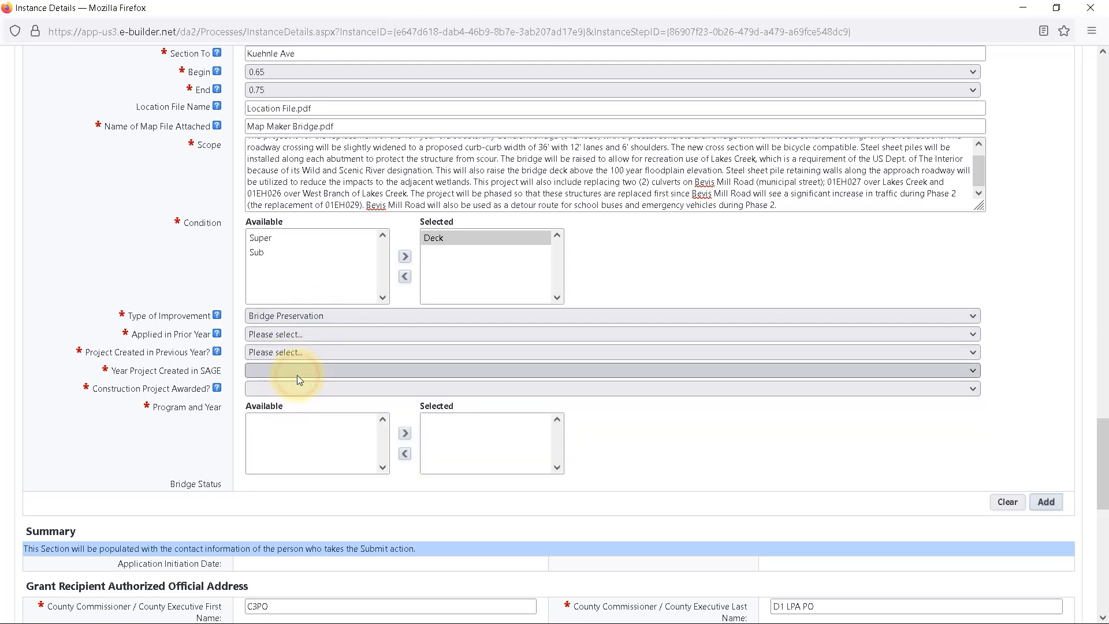
pyautogui.click(318, 335)
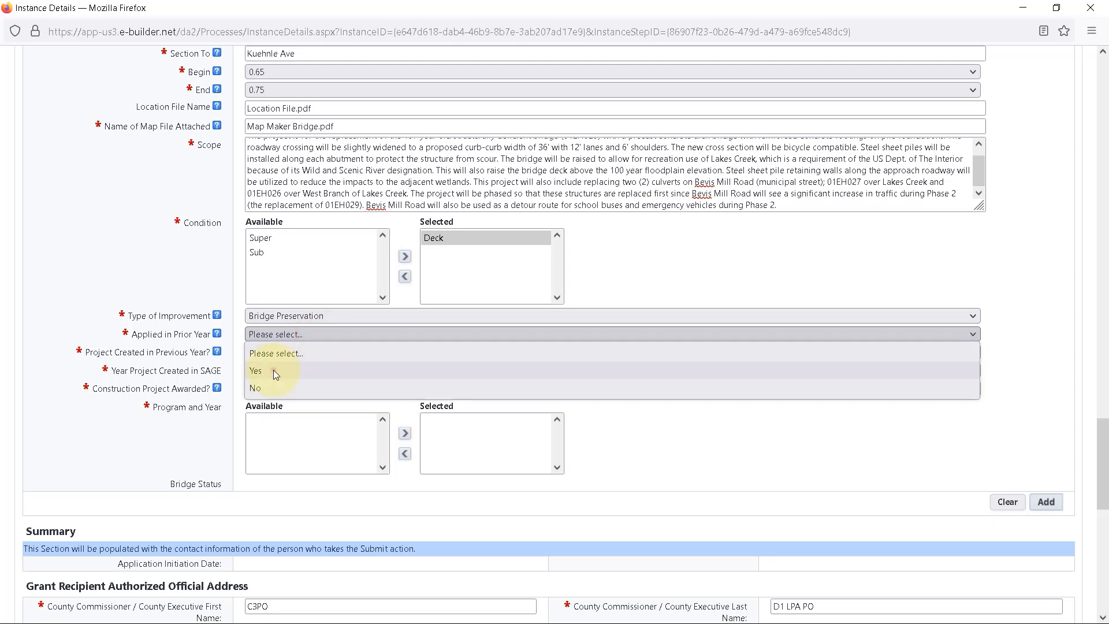
pyautogui.click(273, 371)
# Record the project as created in a previous year, with SAGE year 2021, not advanced to construction, and program County Aid 2021.
pyautogui.click(303, 350)
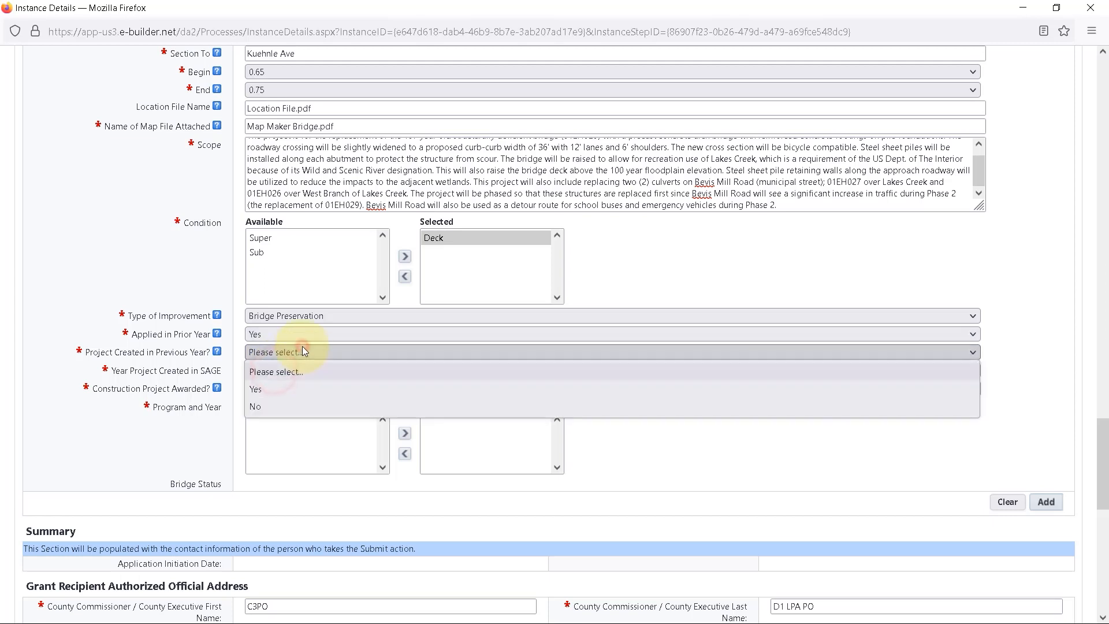
pyautogui.click(262, 393)
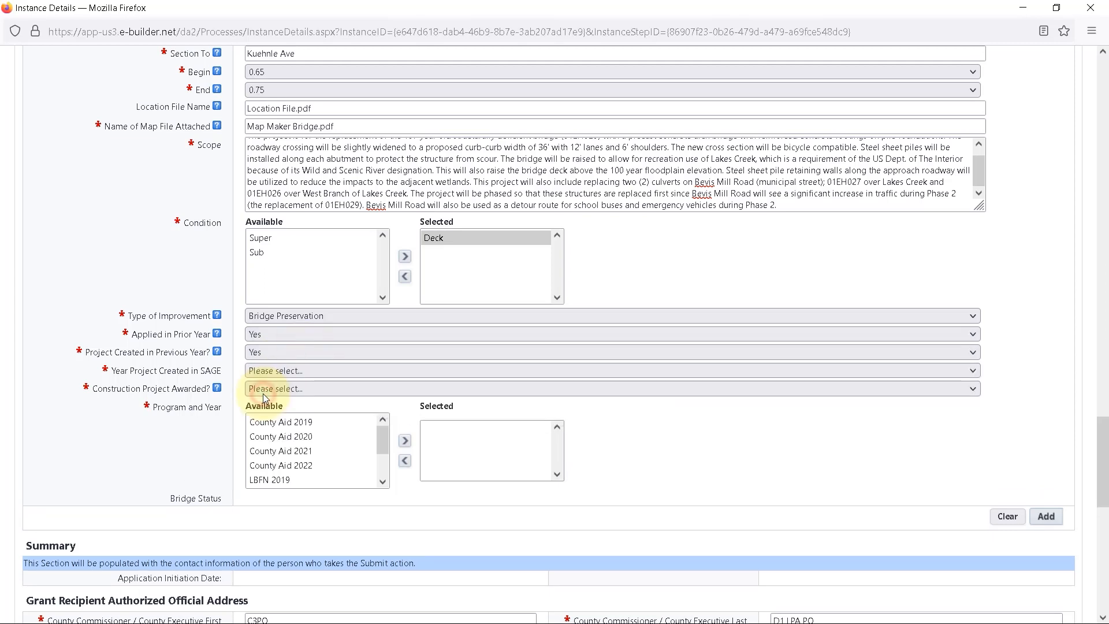
pyautogui.click(306, 371)
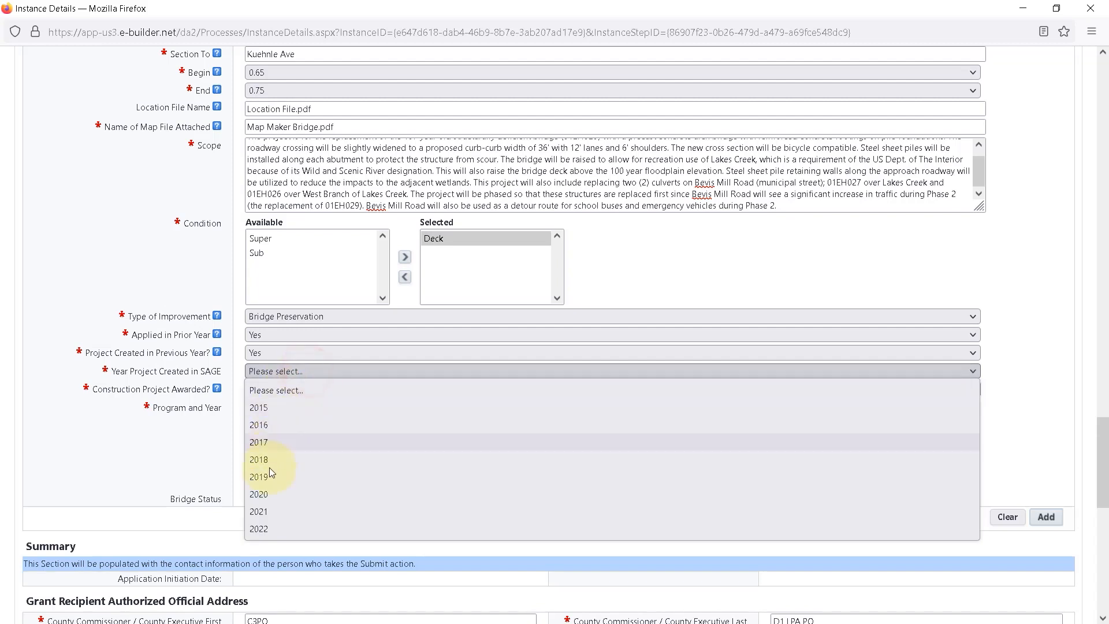
pyautogui.click(258, 517)
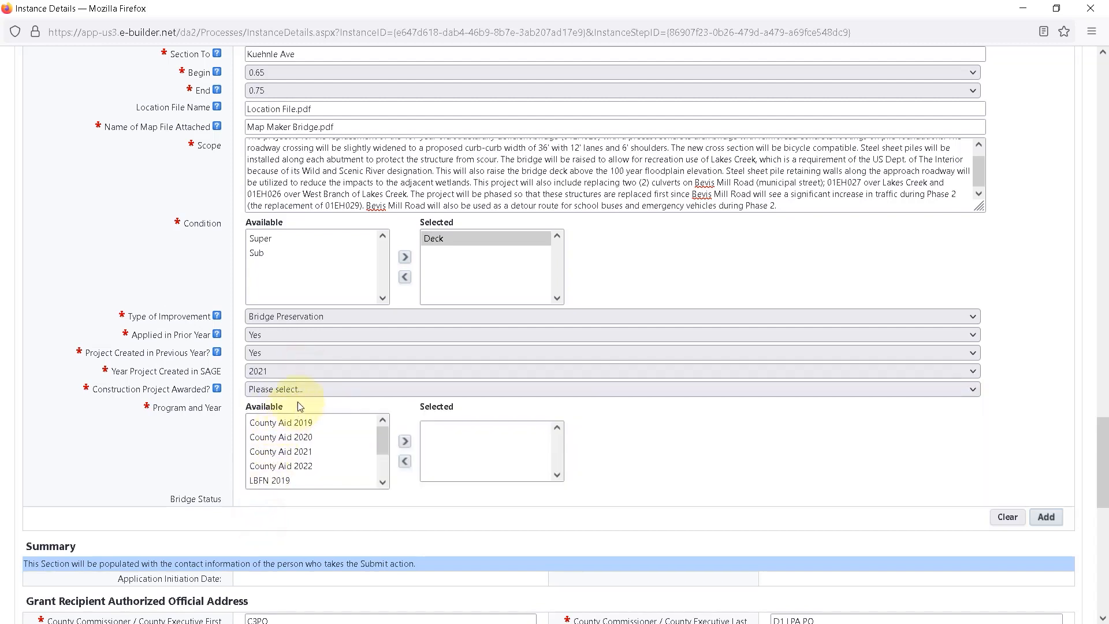
pyautogui.click(315, 389)
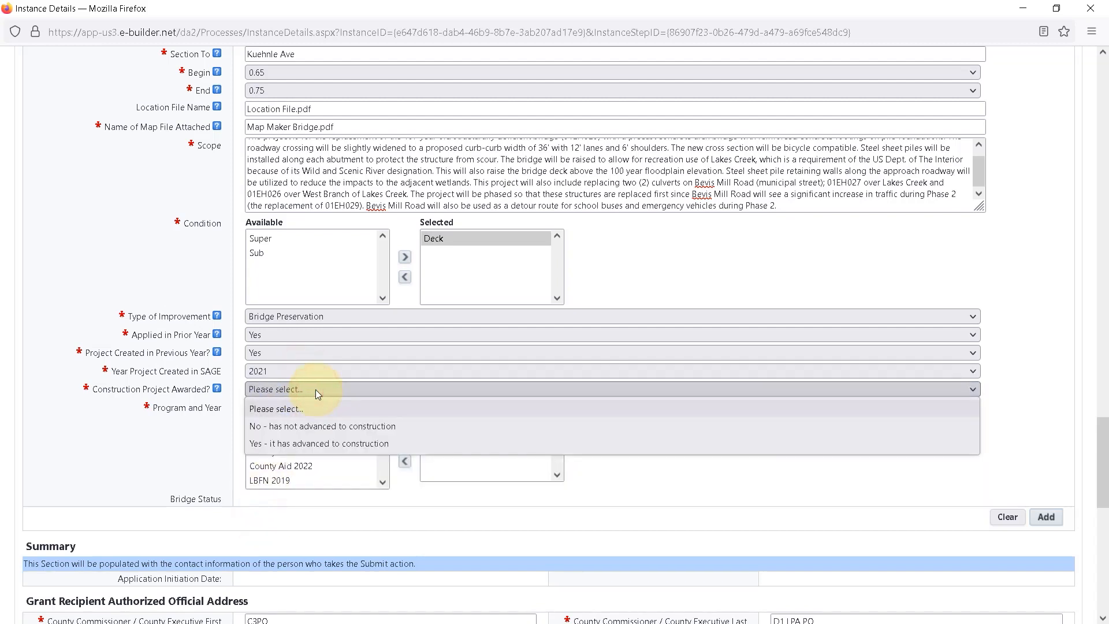
pyautogui.click(308, 432)
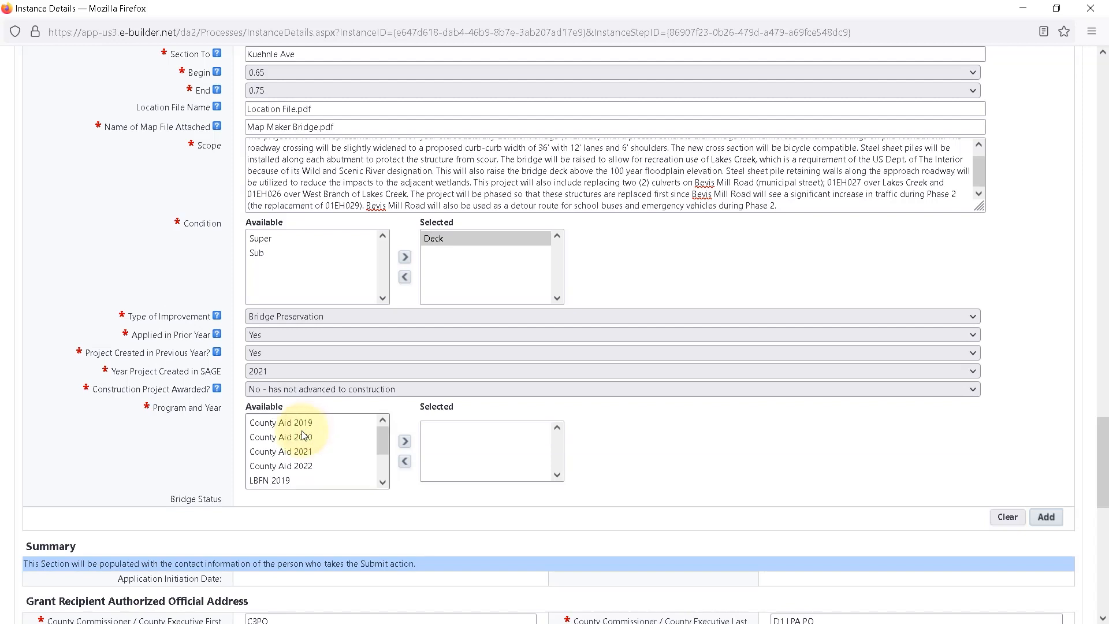
pyautogui.click(295, 451)
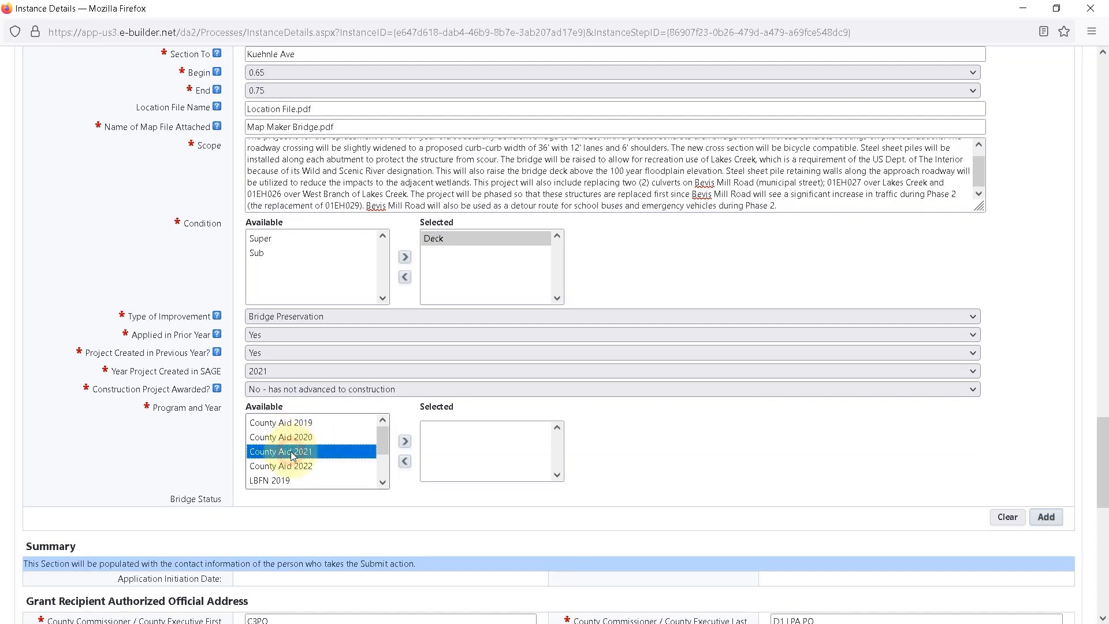
pyautogui.click(404, 441)
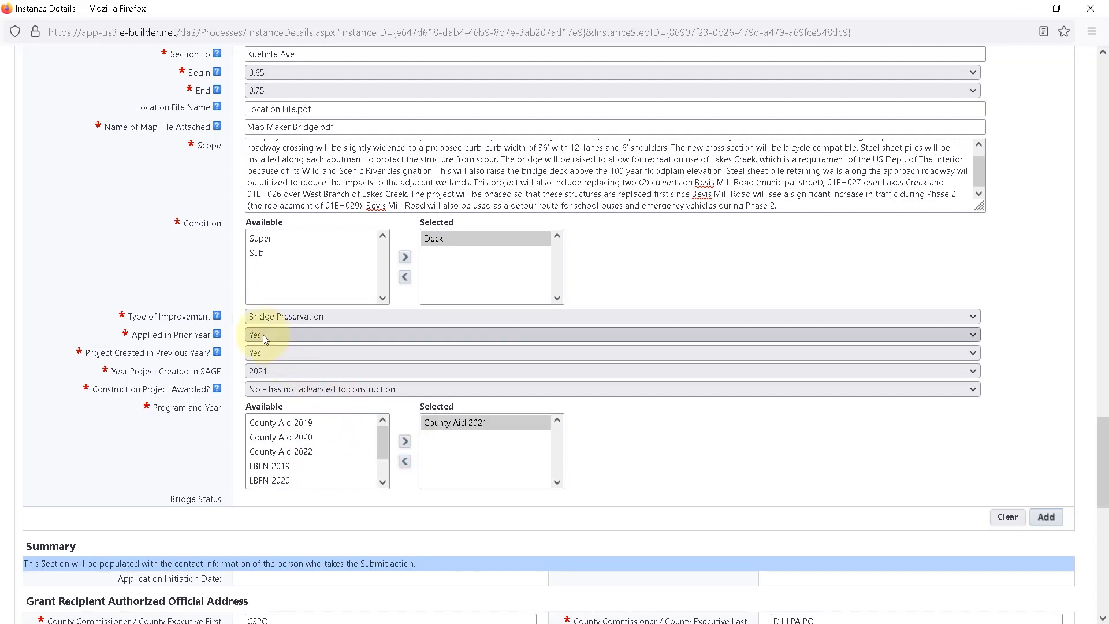
# Set Project Created in Previous Year to No and choose New Project for the SAGE year, construction award, and Program and Year.
pyautogui.click(263, 352)
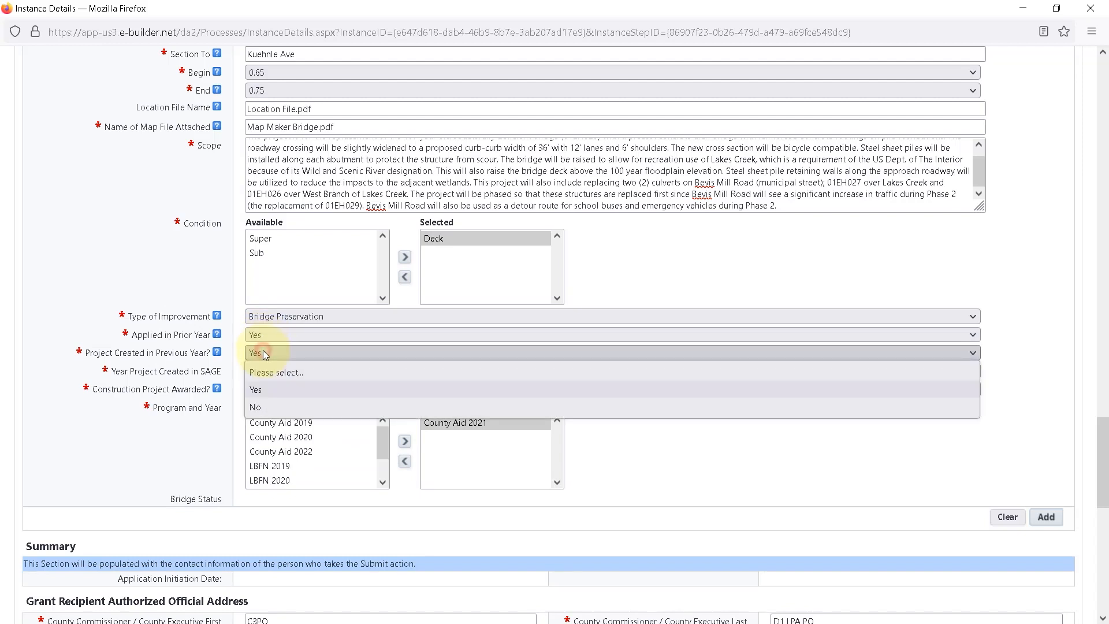
pyautogui.click(258, 409)
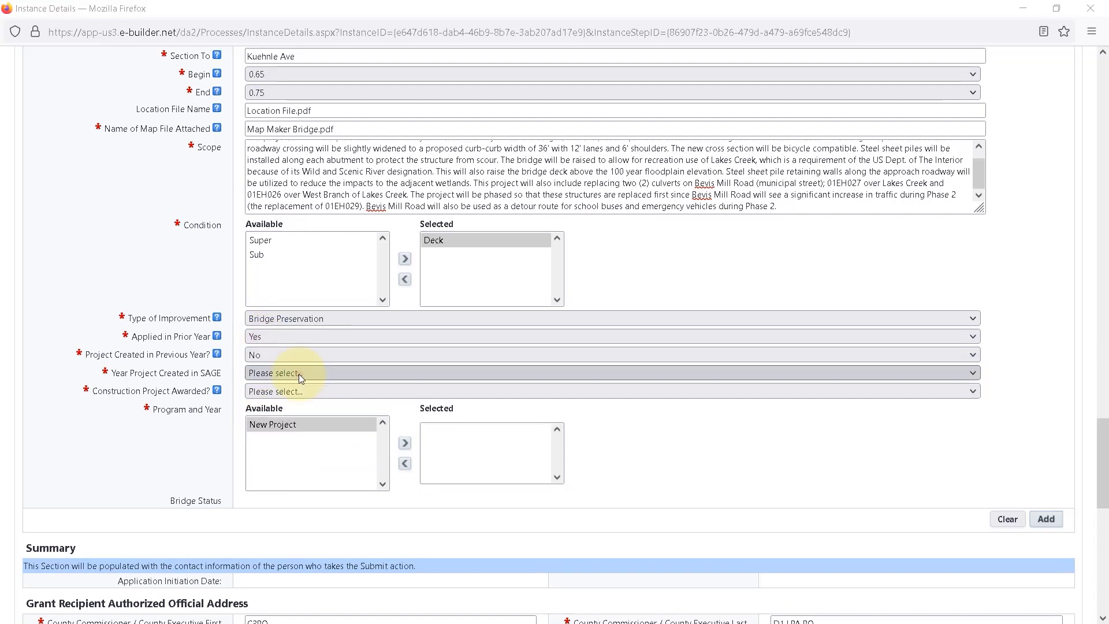
pyautogui.click(298, 373)
pyautogui.click(289, 411)
pyautogui.click(306, 393)
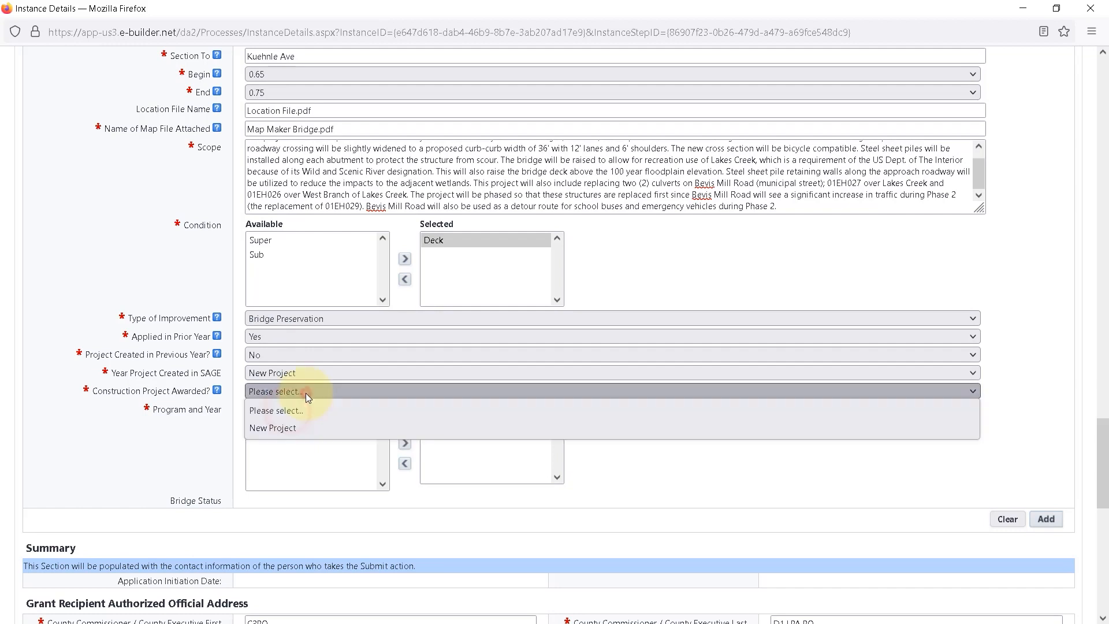
pyautogui.click(287, 427)
pyautogui.click(286, 428)
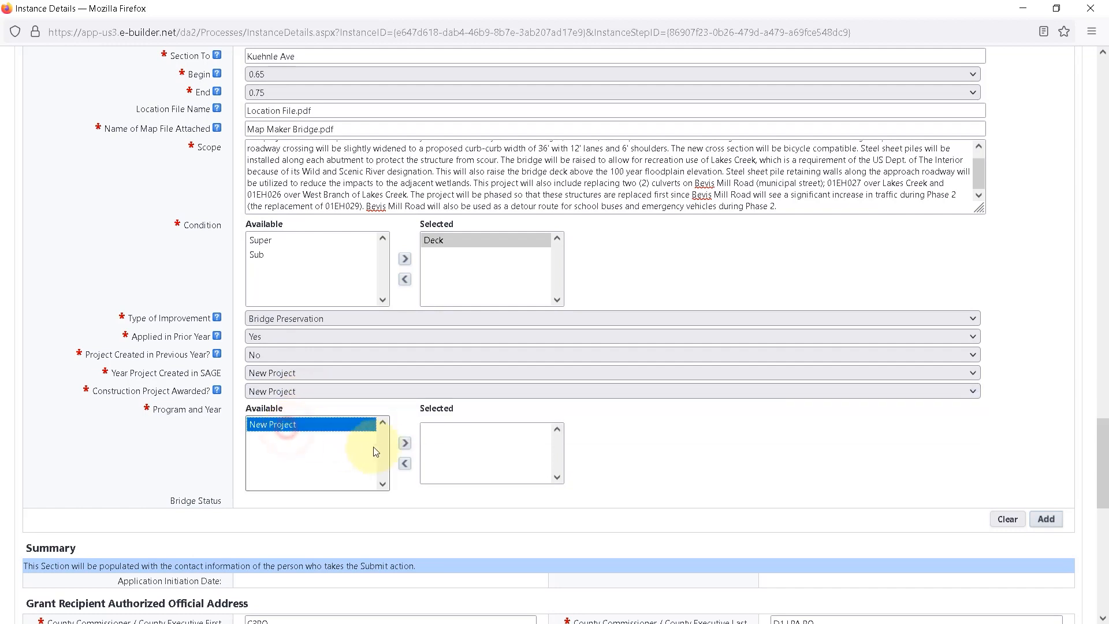
pyautogui.click(404, 443)
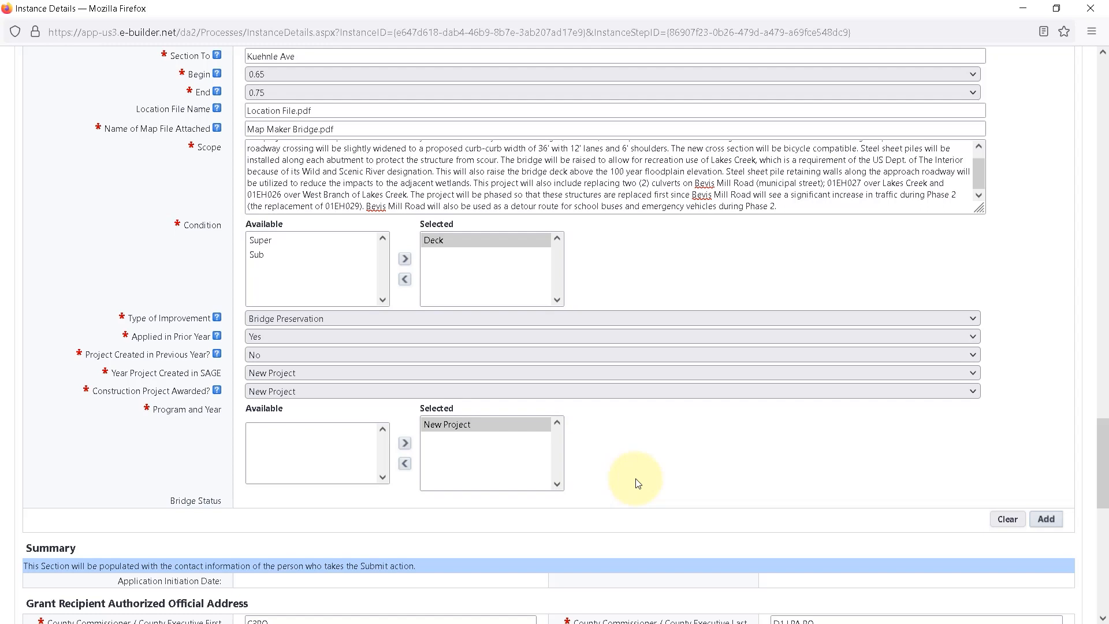
# Add the completed Venice Lagoon bridge item to the Projects list and check its row.
pyautogui.scroll(-2, 638, 483)
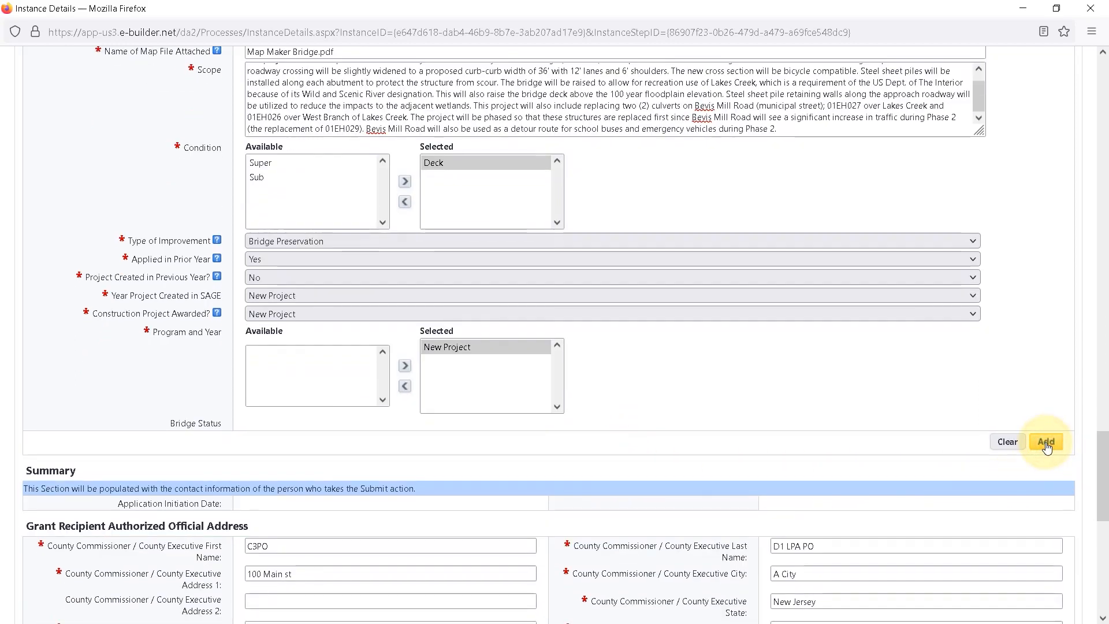
pyautogui.click(1047, 443)
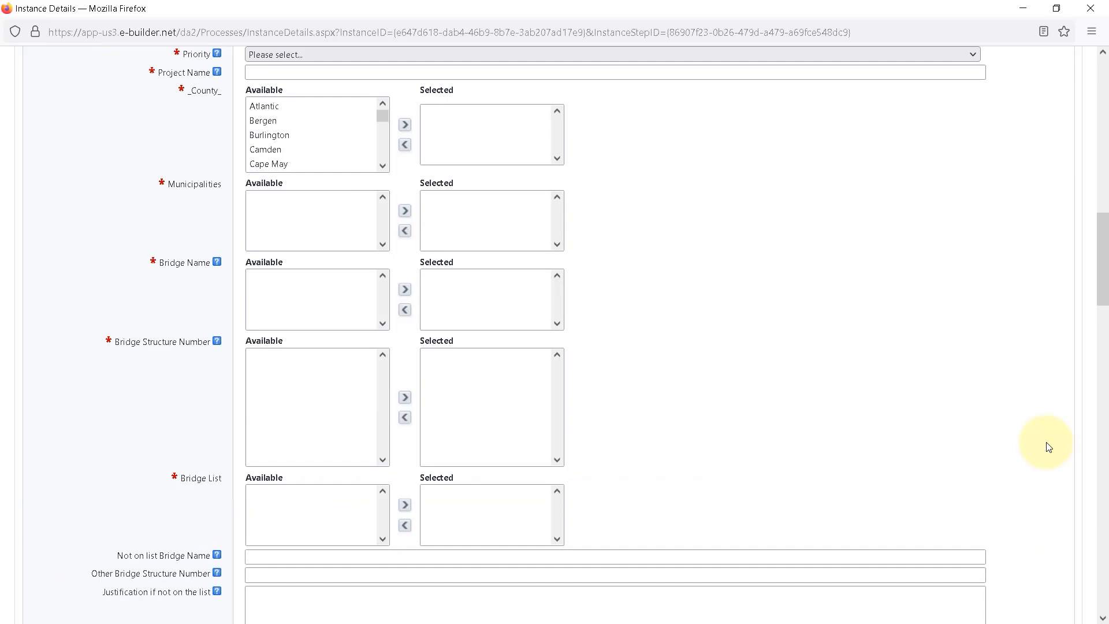
pyautogui.scroll(7, 1048, 446)
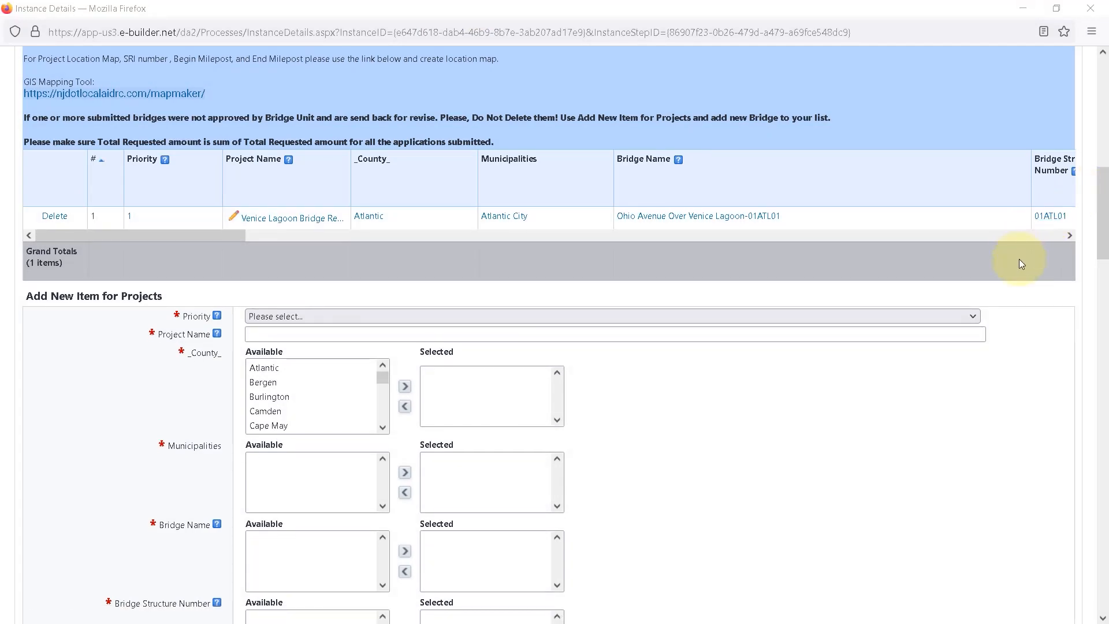
pyautogui.scroll(2, 1019, 259)
pyautogui.scroll(2, 982, 180)
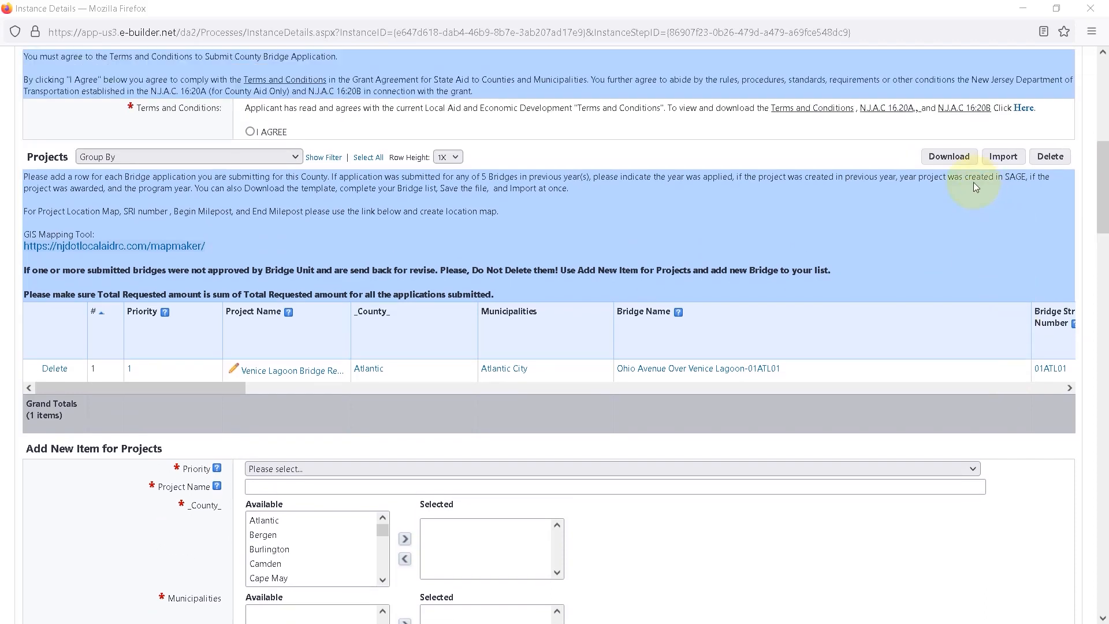
# View the download options for the Projects list, including the import template.
pyautogui.click(952, 160)
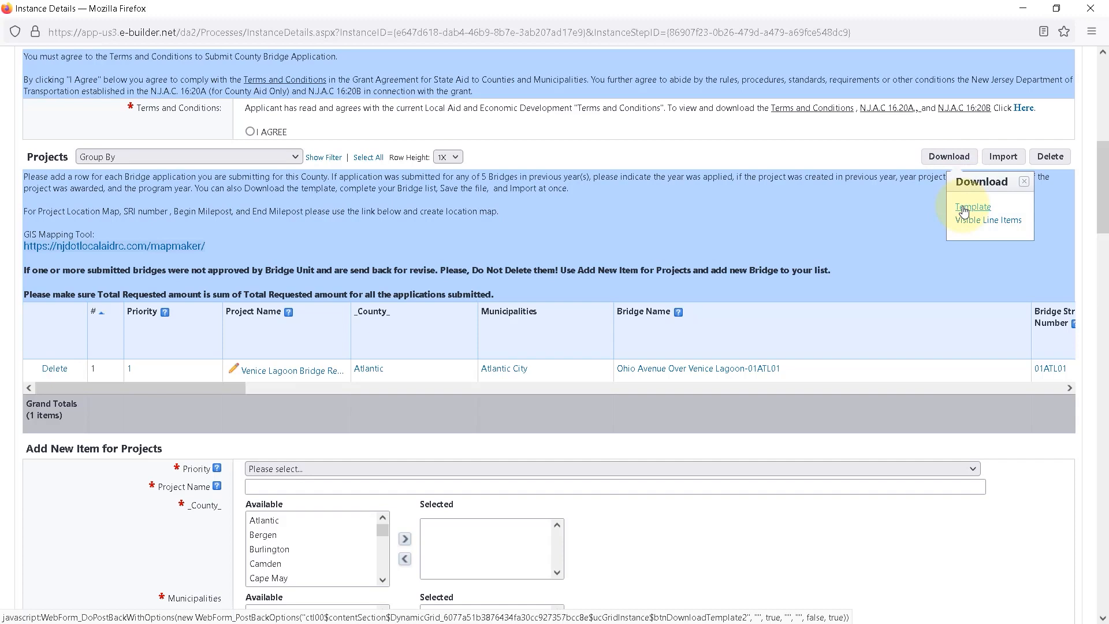
pyautogui.click(1024, 183)
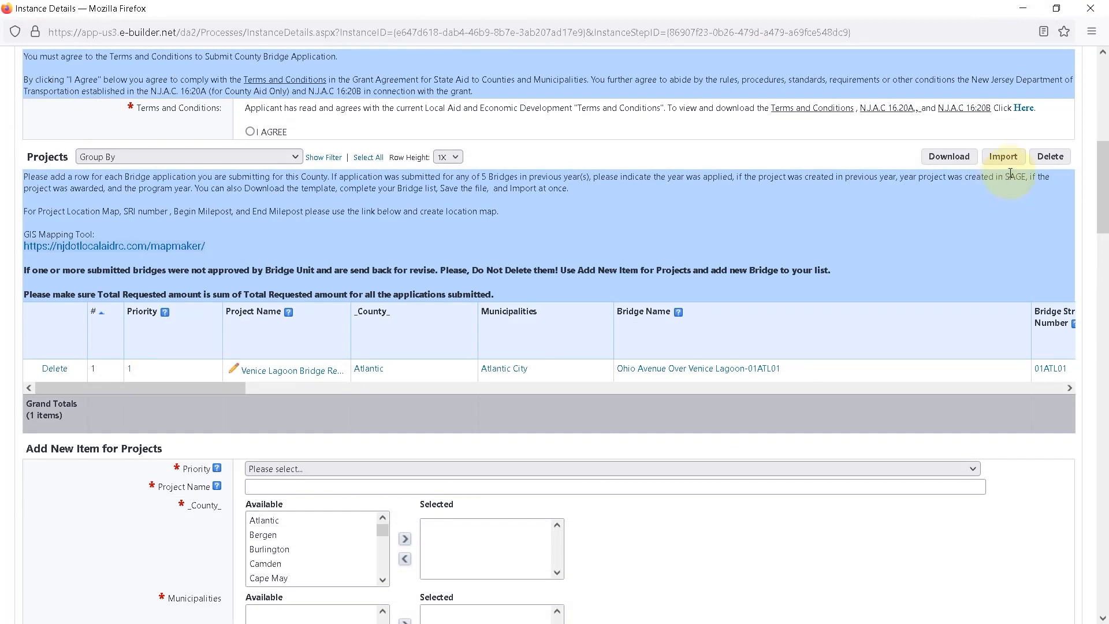
# Import additional bridge items into the Projects list from the file "Grid Examples.xlsx".
pyautogui.click(1002, 160)
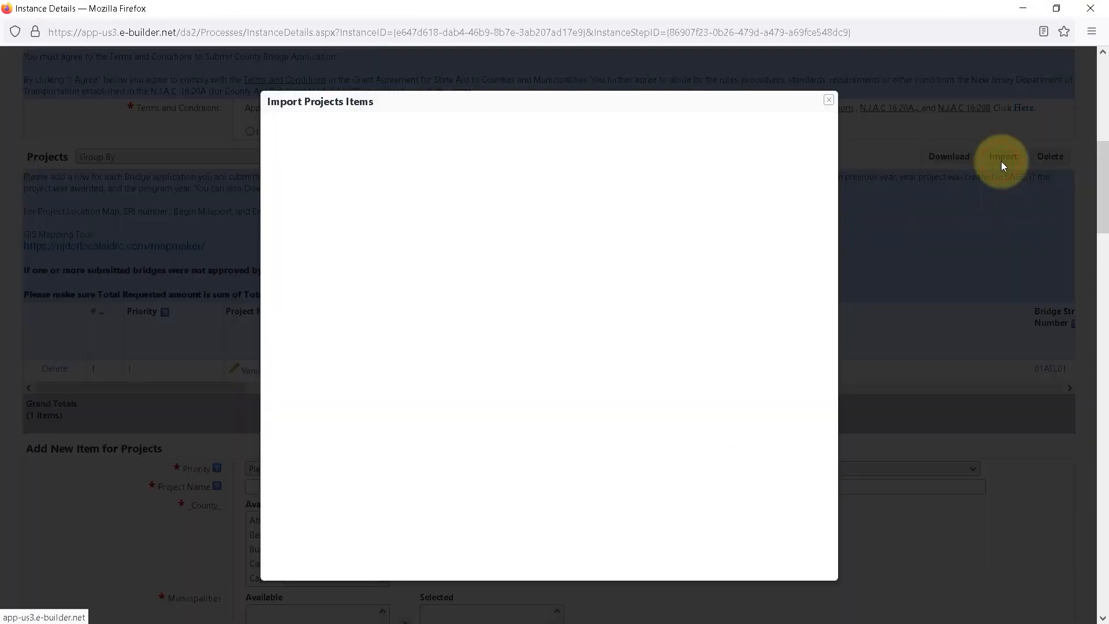
pyautogui.click(426, 153)
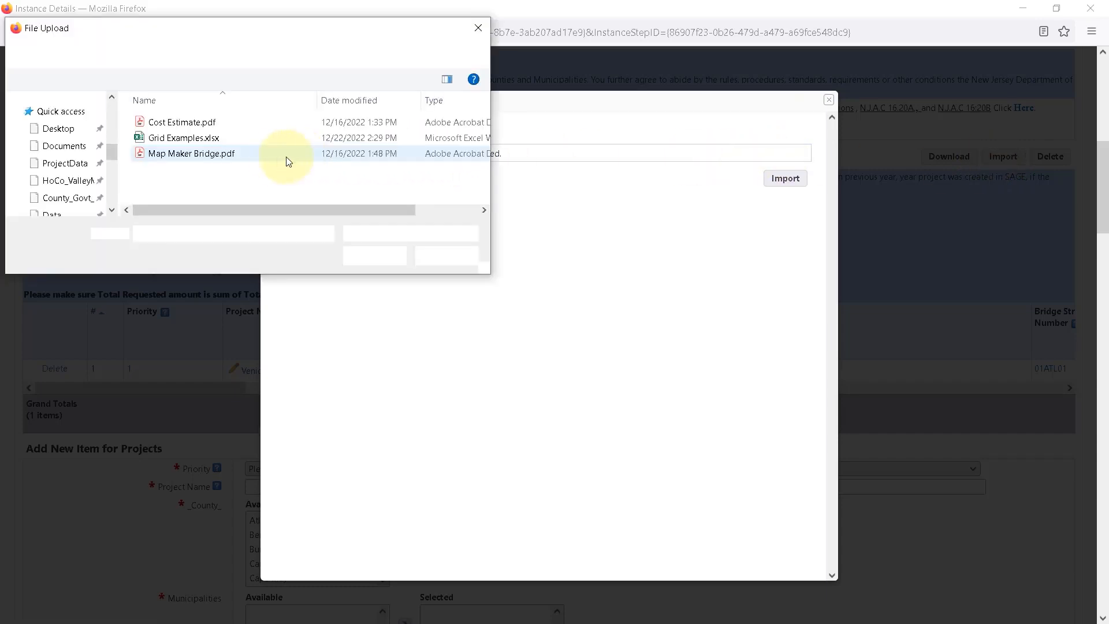
pyautogui.click(182, 140)
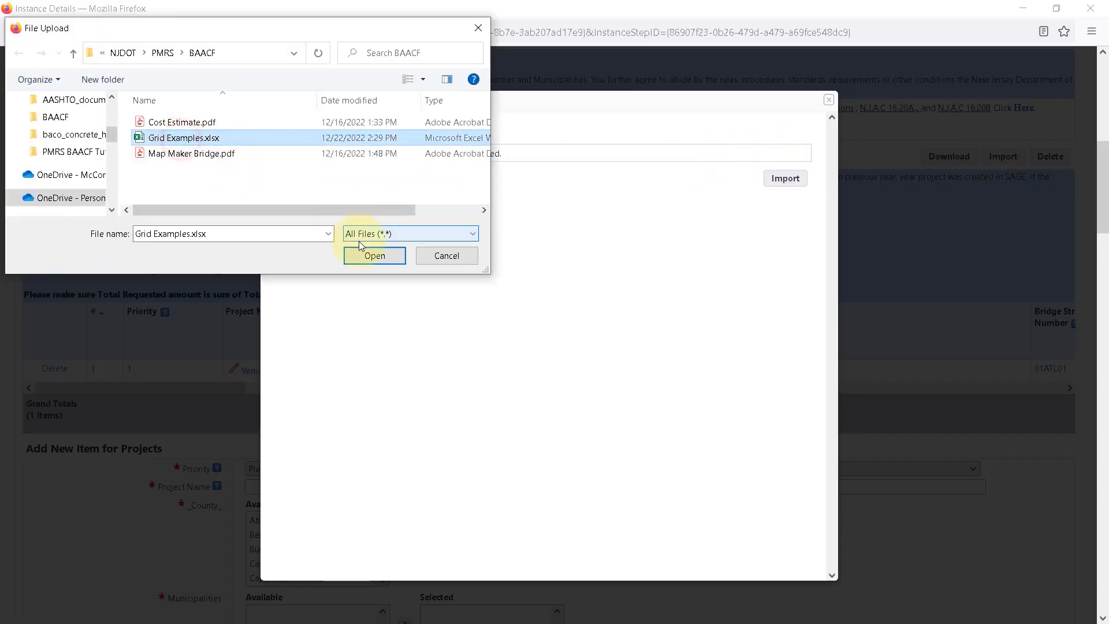
pyautogui.click(365, 254)
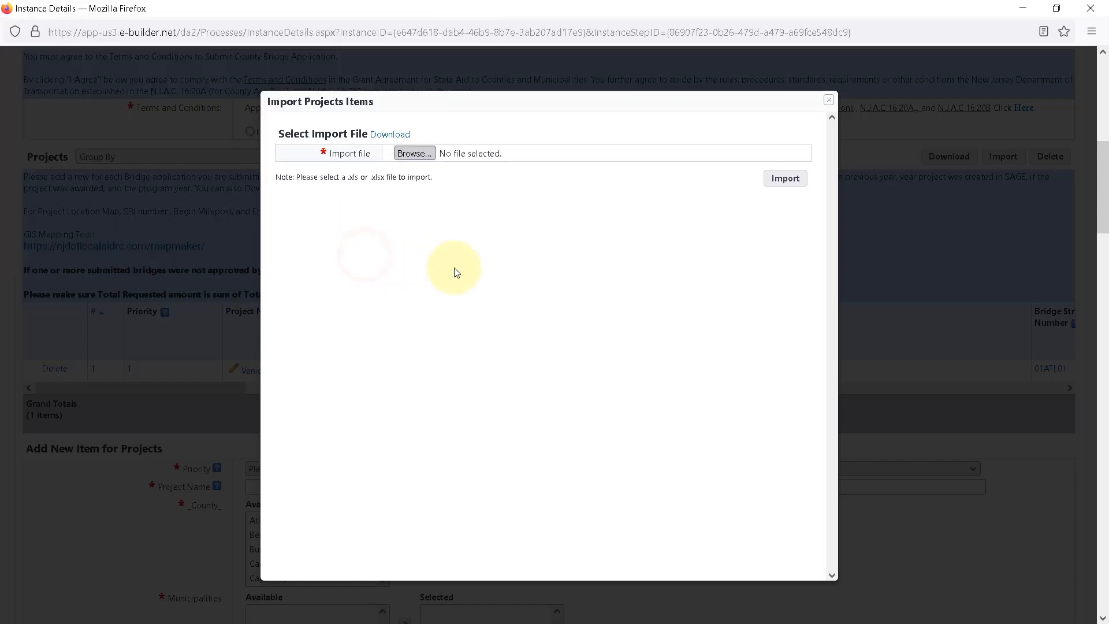
pyautogui.click(785, 179)
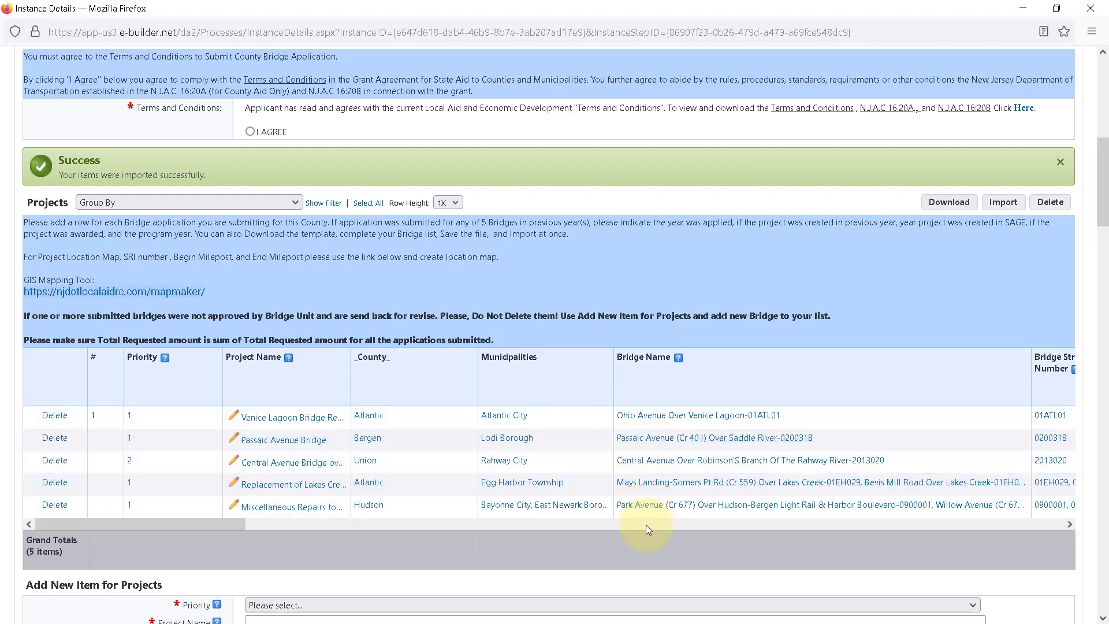
# Attach "Map Maker Bridge.pdf" and "Cost Estimate.pdf" from the computer to the application's documents.
pyautogui.scroll(4, 237, 263)
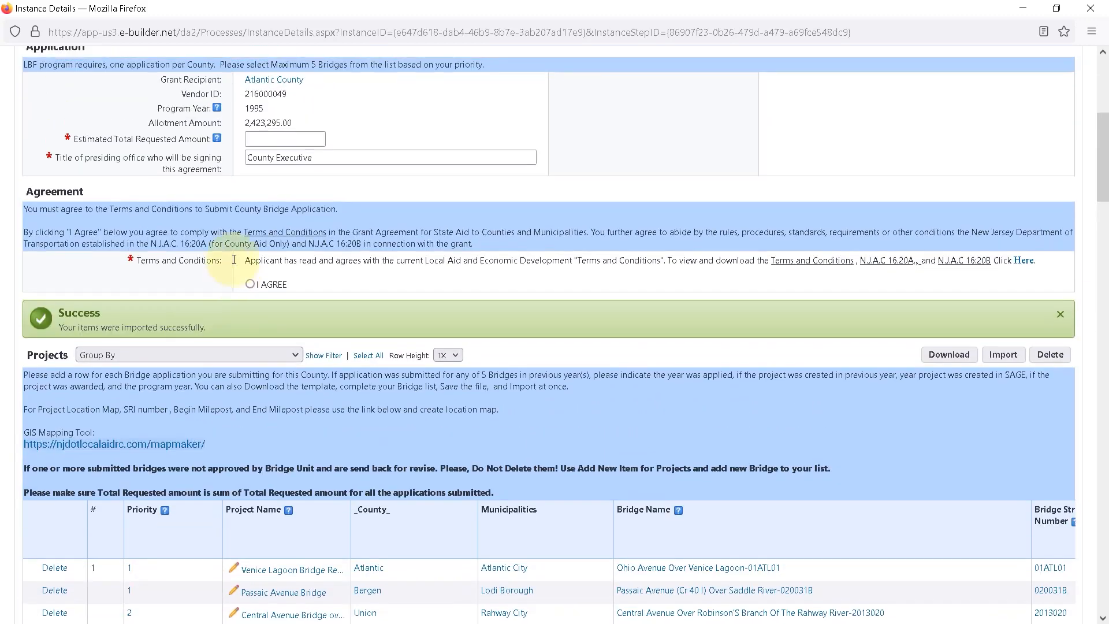
pyautogui.scroll(4, 237, 254)
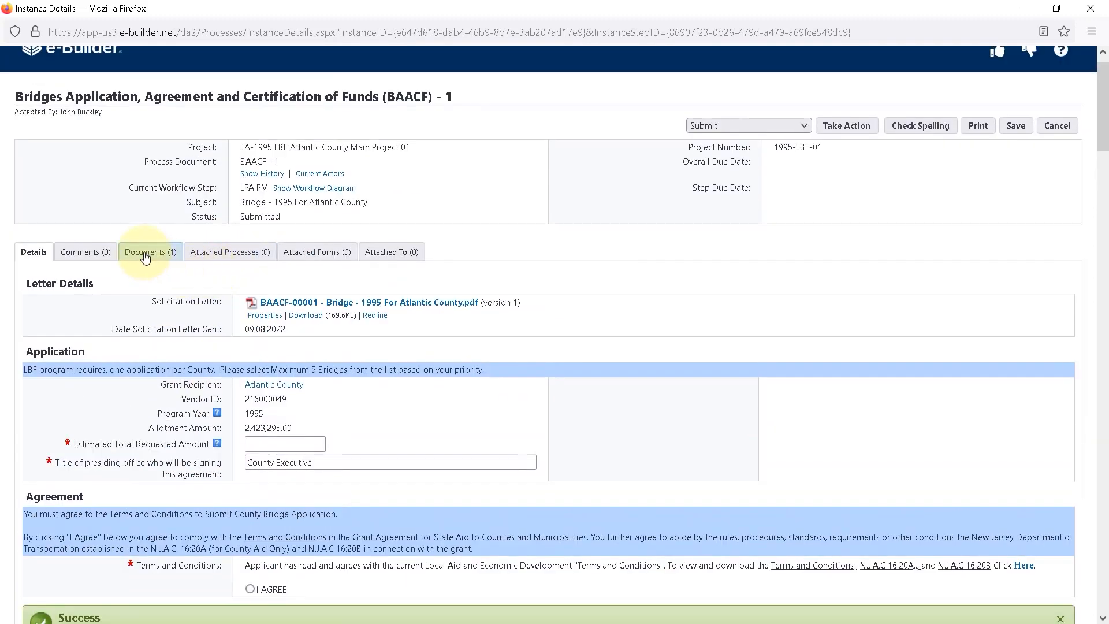
pyautogui.click(144, 255)
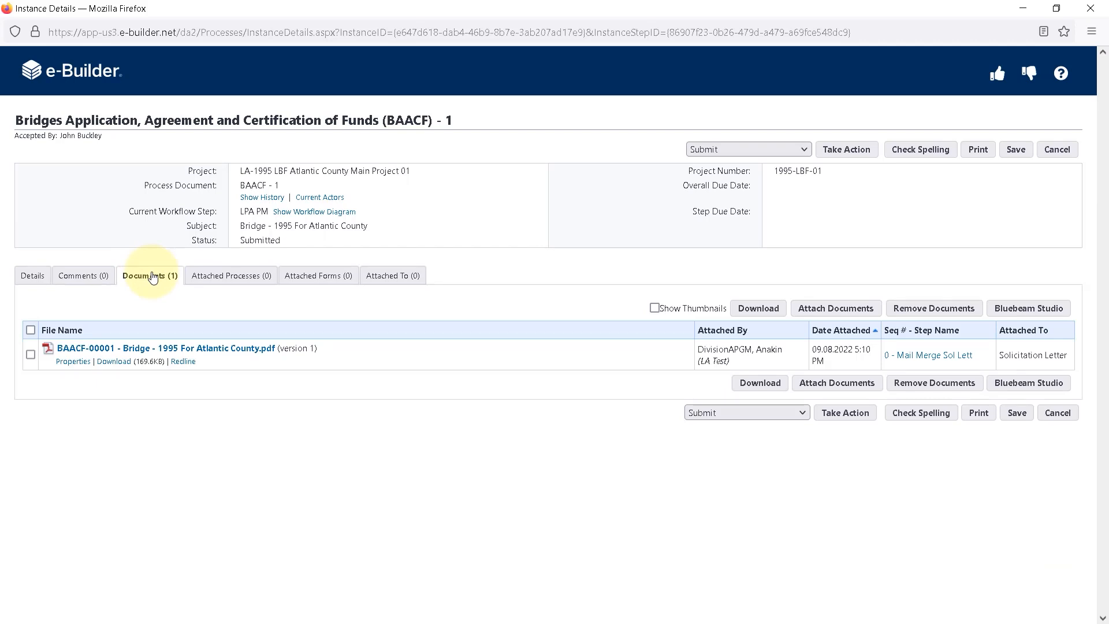
pyautogui.click(833, 310)
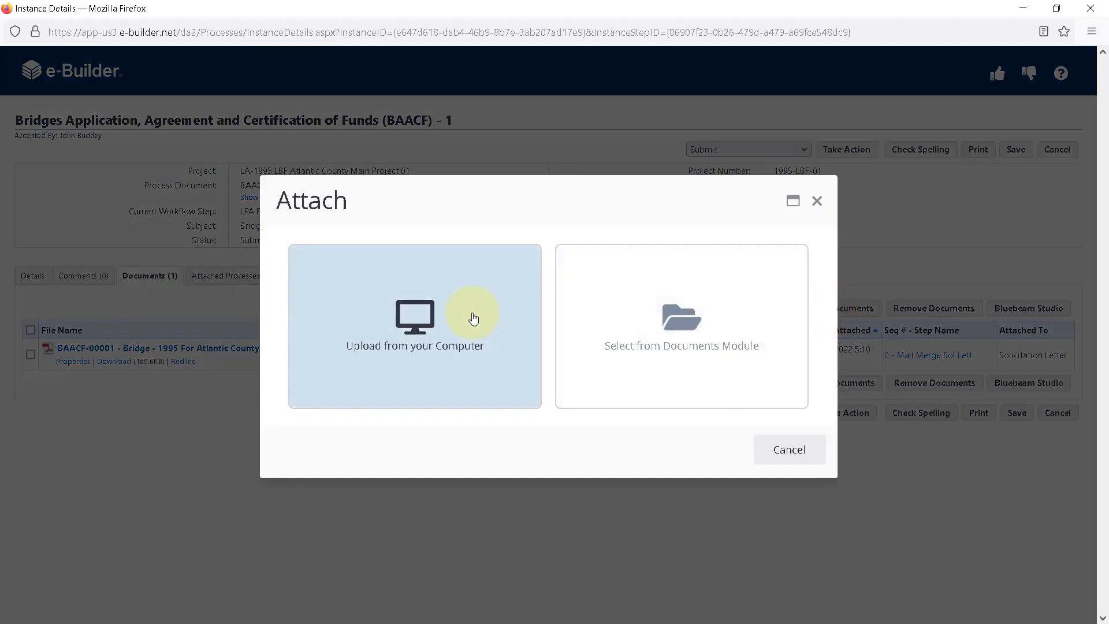
pyautogui.click(473, 318)
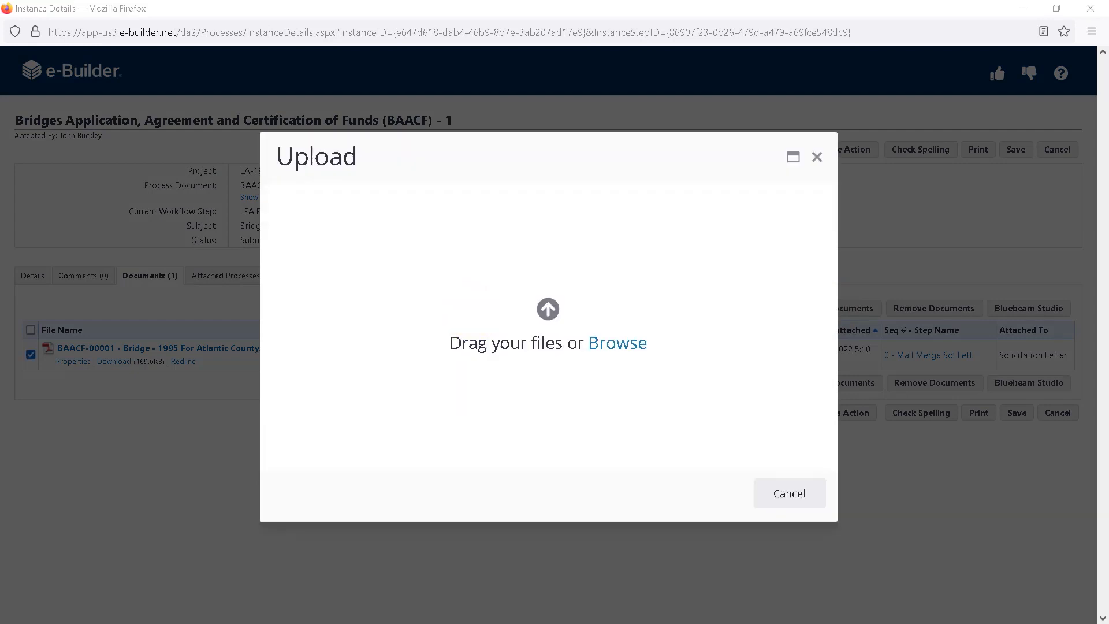
pyautogui.moveTo(705, 67); pyautogui.dragTo(497, 275)
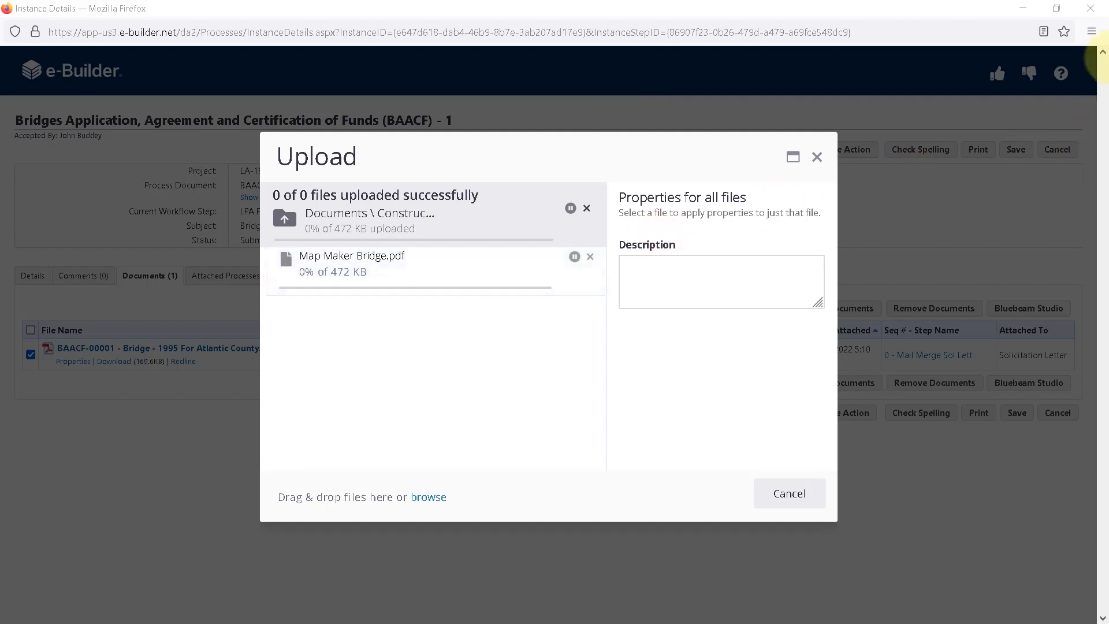
pyautogui.moveTo(1103, 57); pyautogui.dragTo(399, 384)
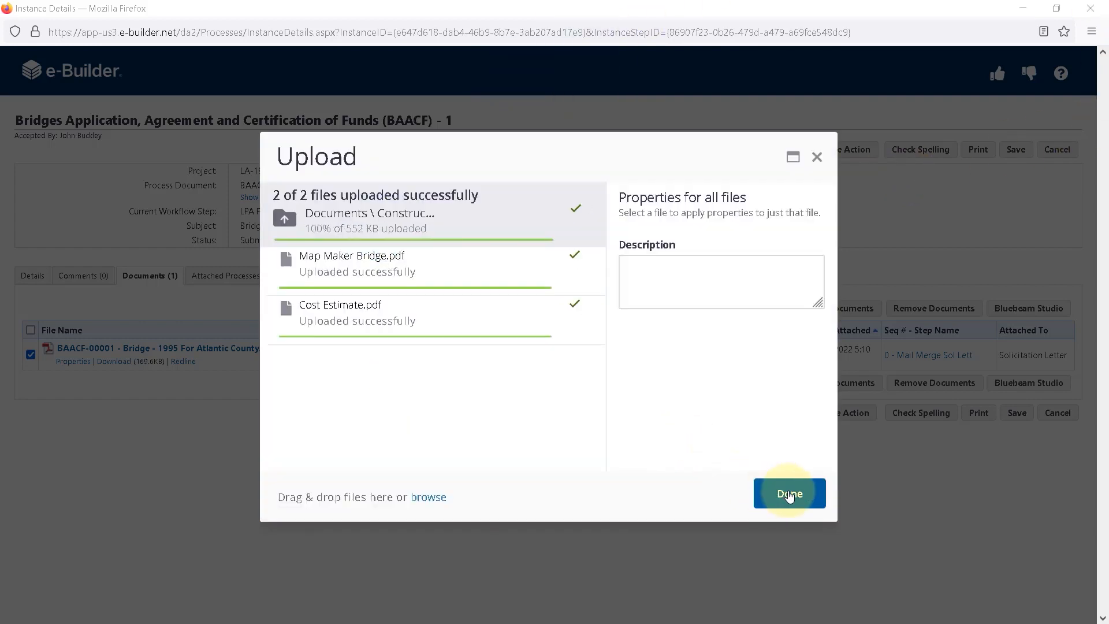
pyautogui.click(789, 493)
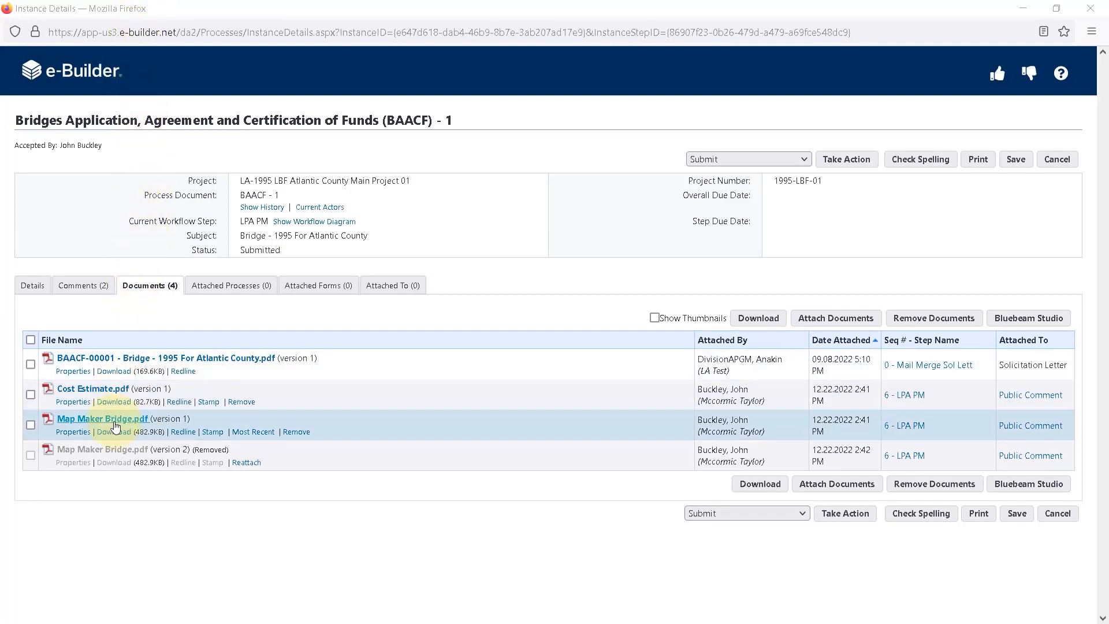
# Compare the Projects list's Total Requested Amount sum with the Estimated Total Requested Amount, and check the presiding office title.
pyautogui.click(33, 285)
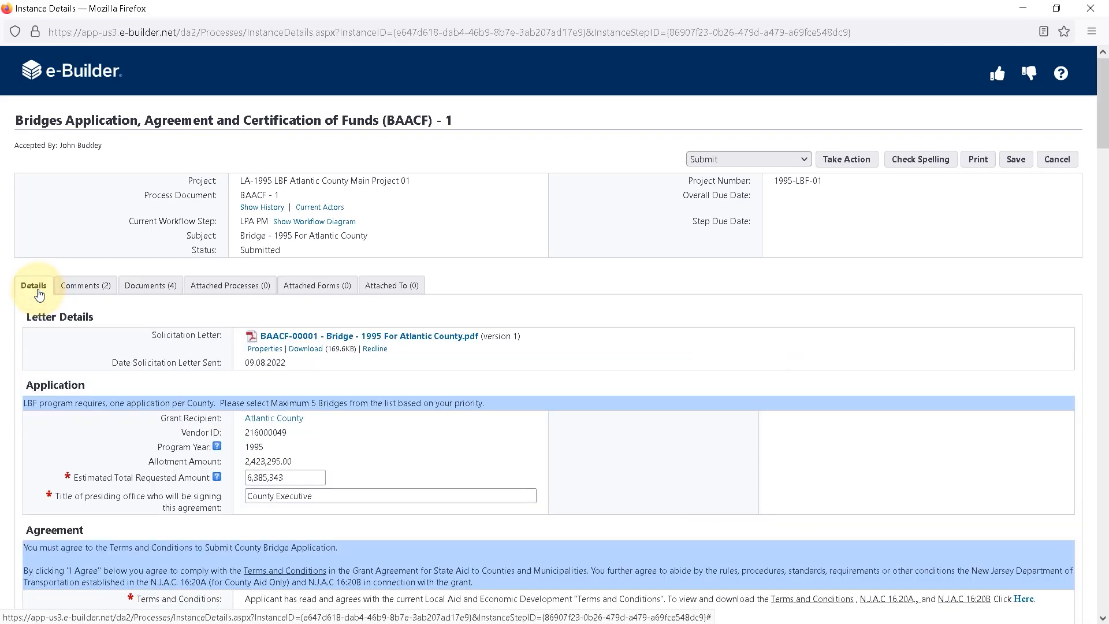
pyautogui.scroll(-9, 30, 298)
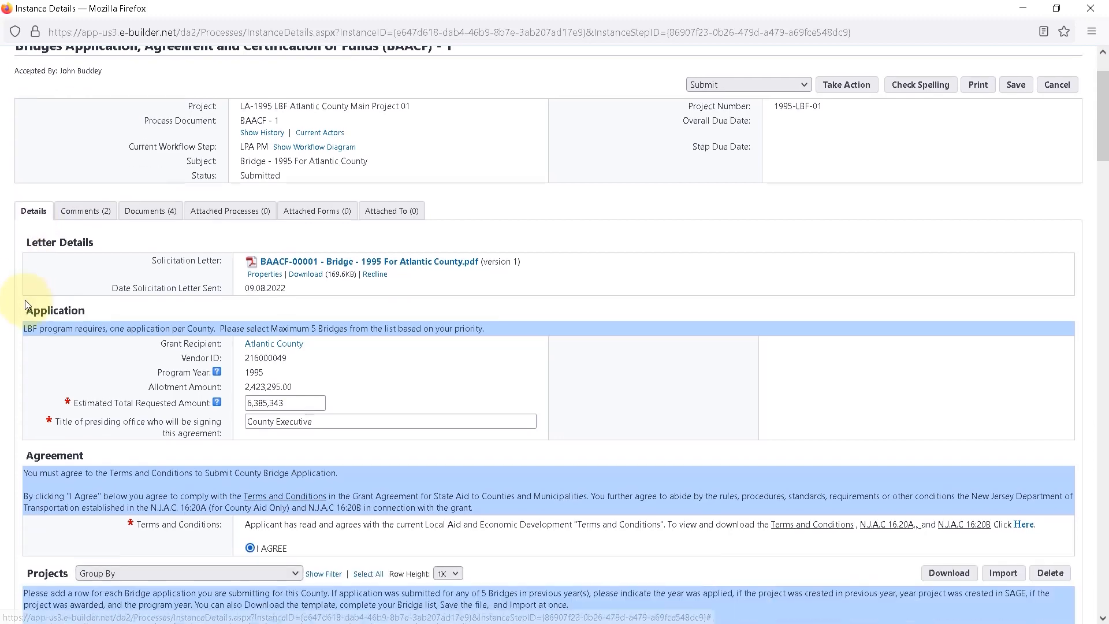
pyautogui.scroll(-2, 23, 307)
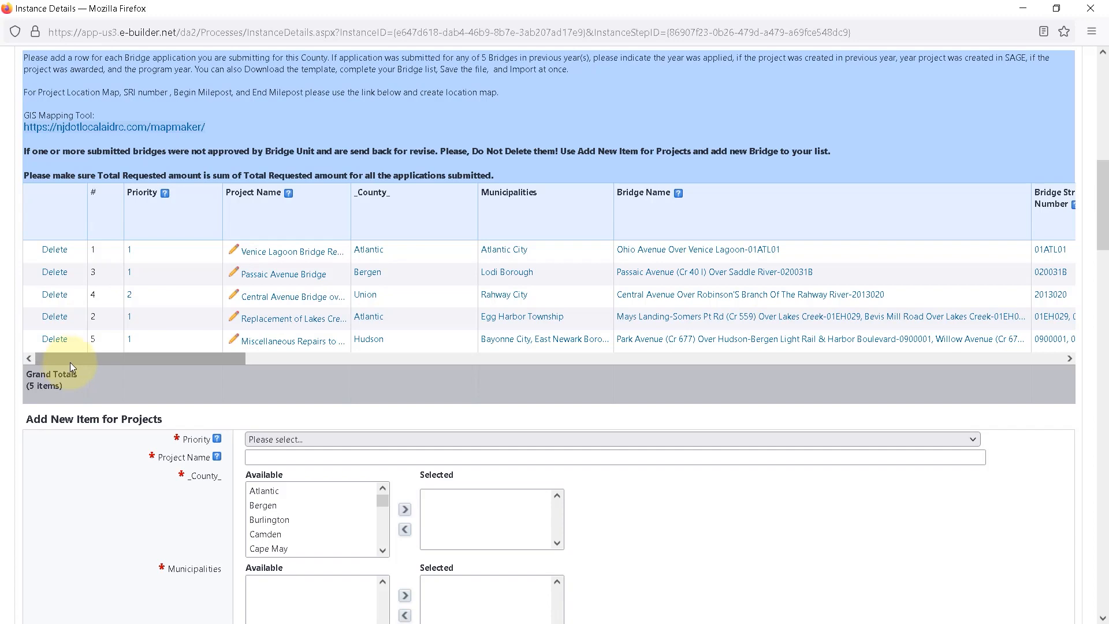
pyautogui.moveTo(70, 362); pyautogui.dragTo(617, 336)
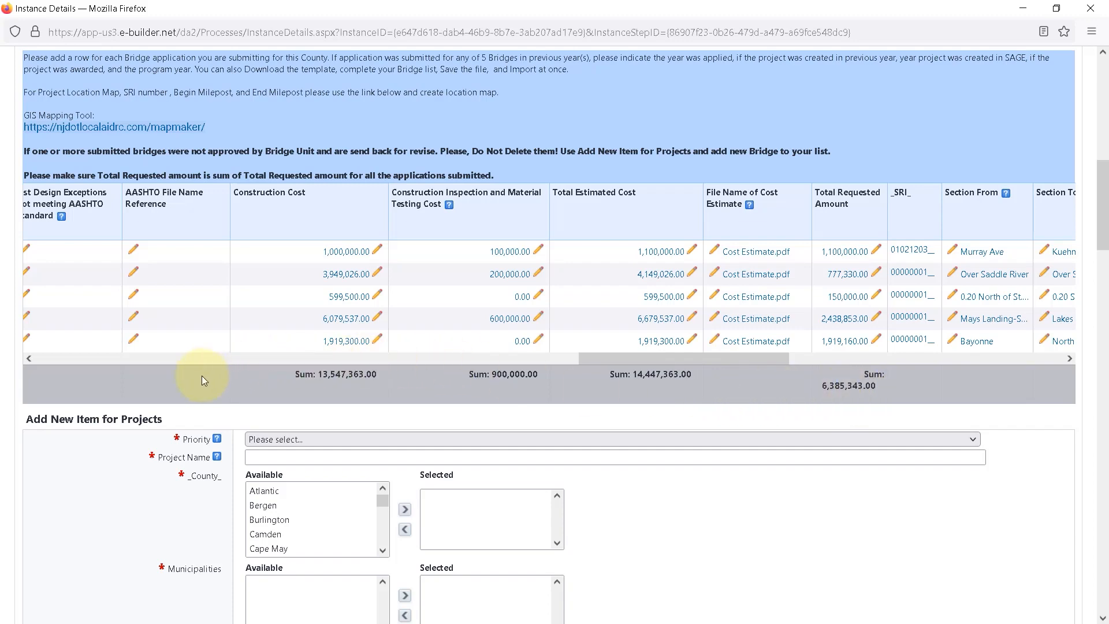
pyautogui.scroll(6, 202, 375)
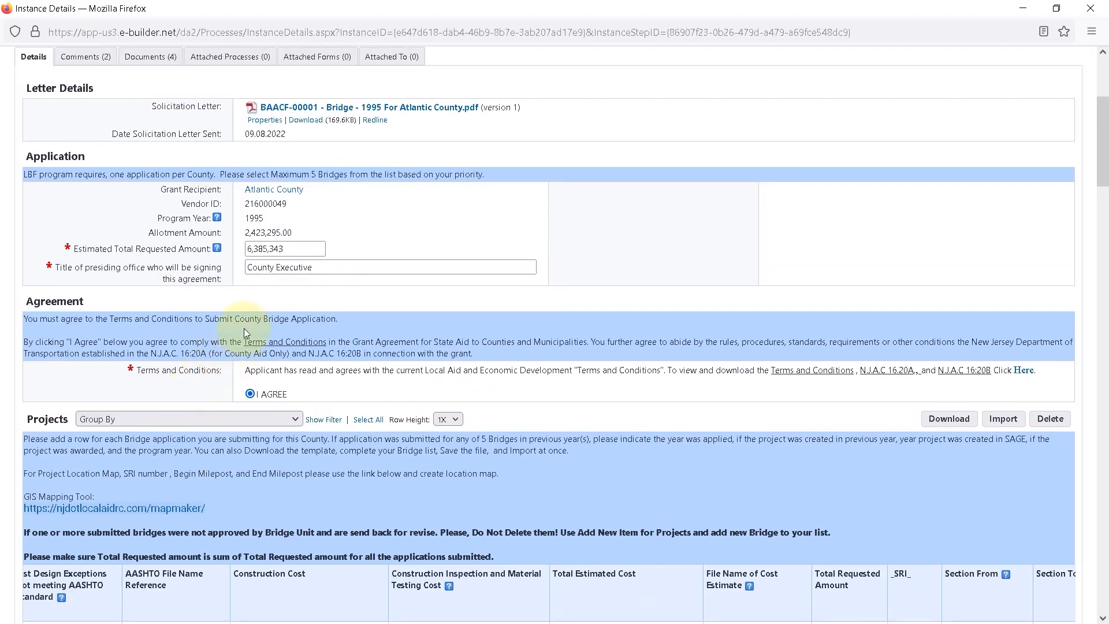
pyautogui.click(292, 248)
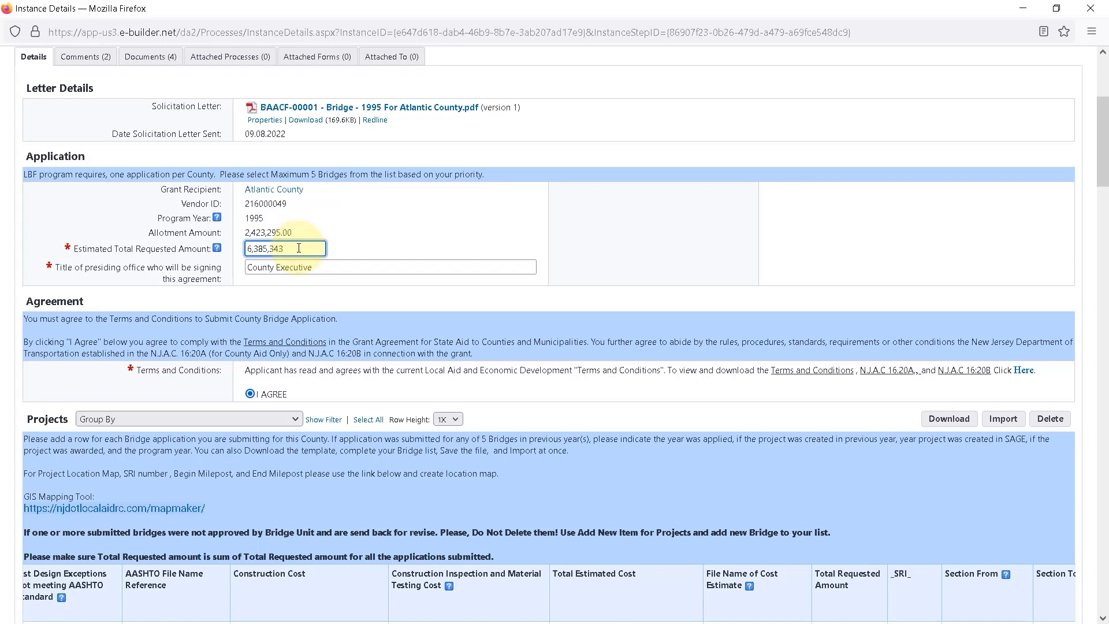
pyautogui.click(324, 269)
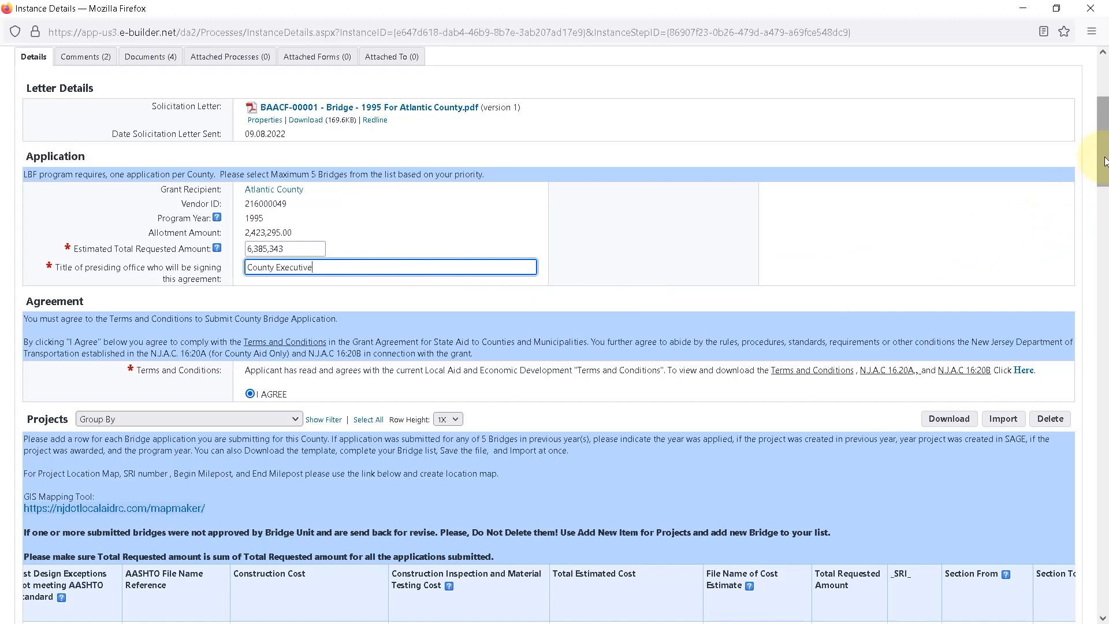
# Review the official, clerk, engineer and project manager contact details, and submit the bridge application with the Submit action.
pyautogui.moveTo(1104, 162); pyautogui.dragTo(1104, 565)
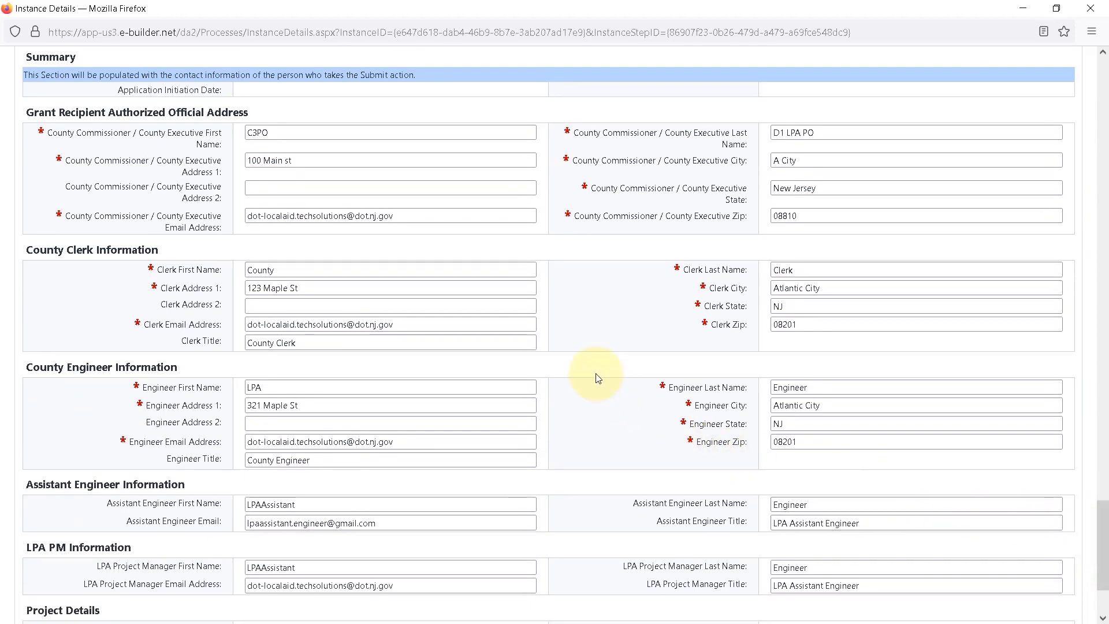
pyautogui.scroll(-3, 597, 378)
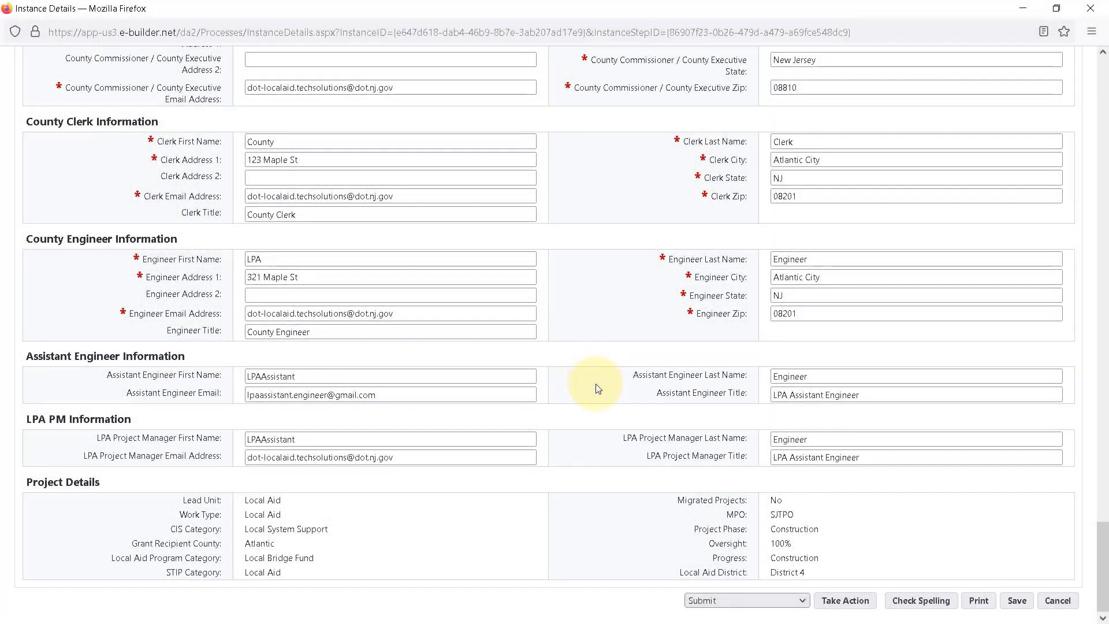
pyautogui.click(793, 603)
pyautogui.click(753, 580)
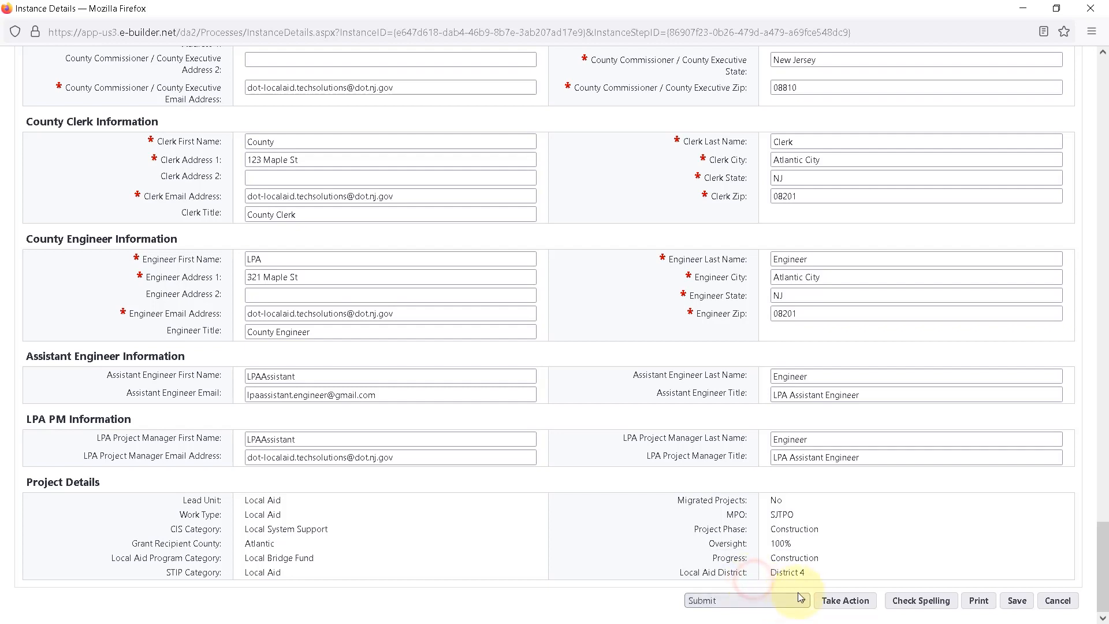
pyautogui.click(844, 602)
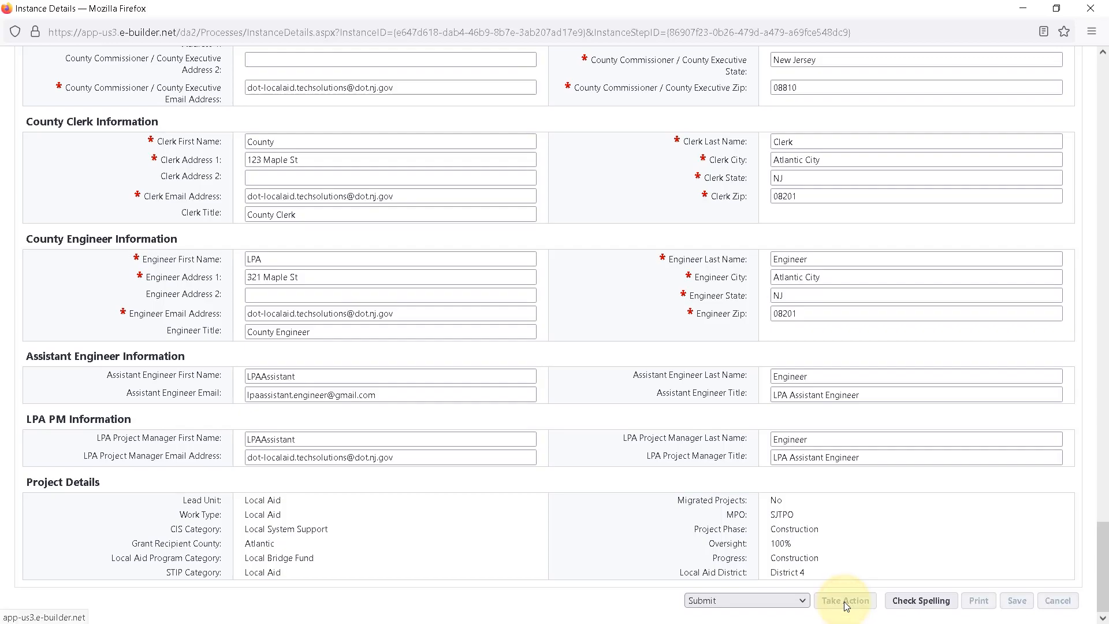